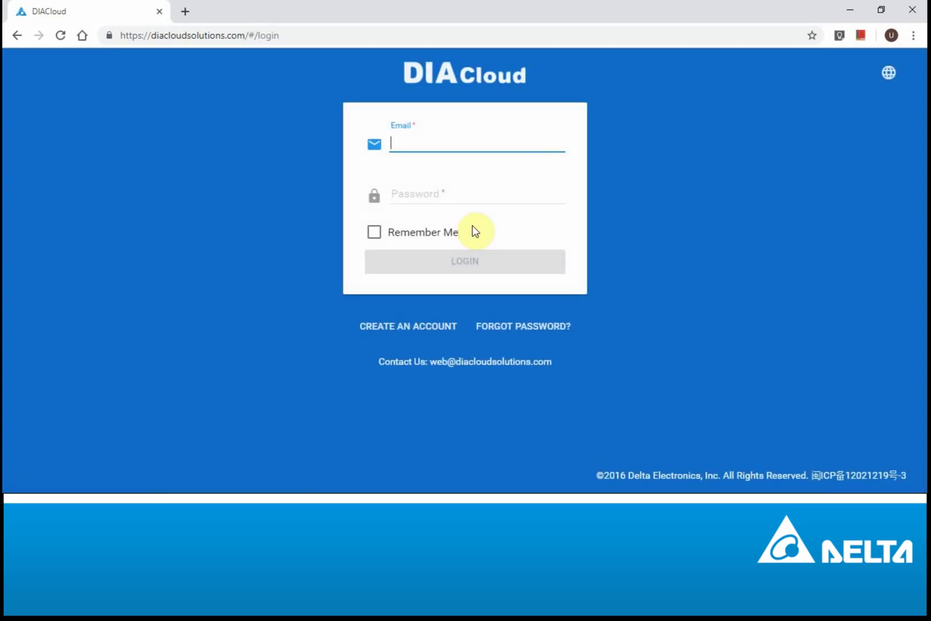
# Step: Sign in to DIACloud with the saved account e-mail and the account password
pyautogui.write('uoz')
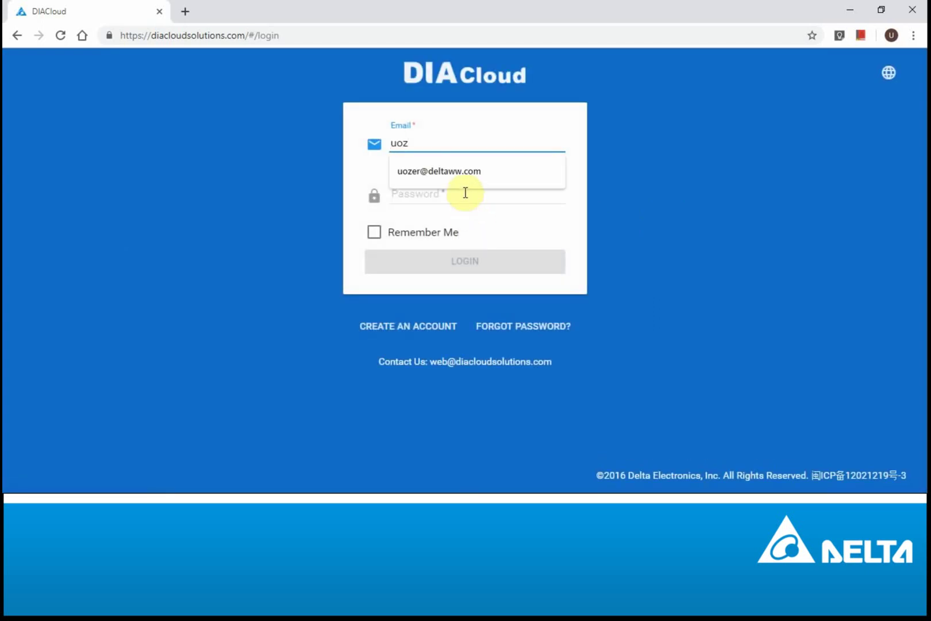
pyautogui.click(463, 171)
pyautogui.click(462, 190)
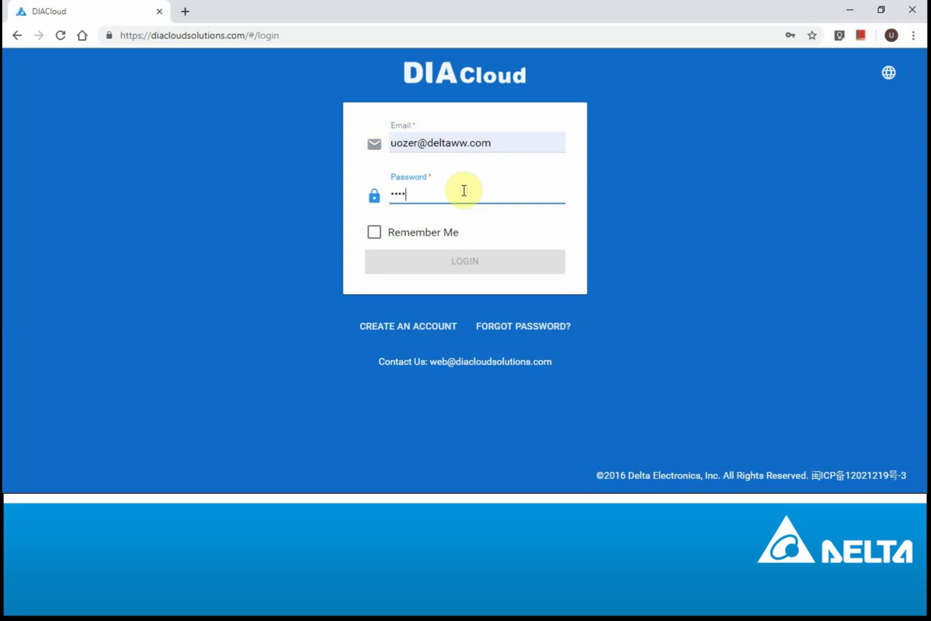
pyautogui.write('***')
pyautogui.press('Return')
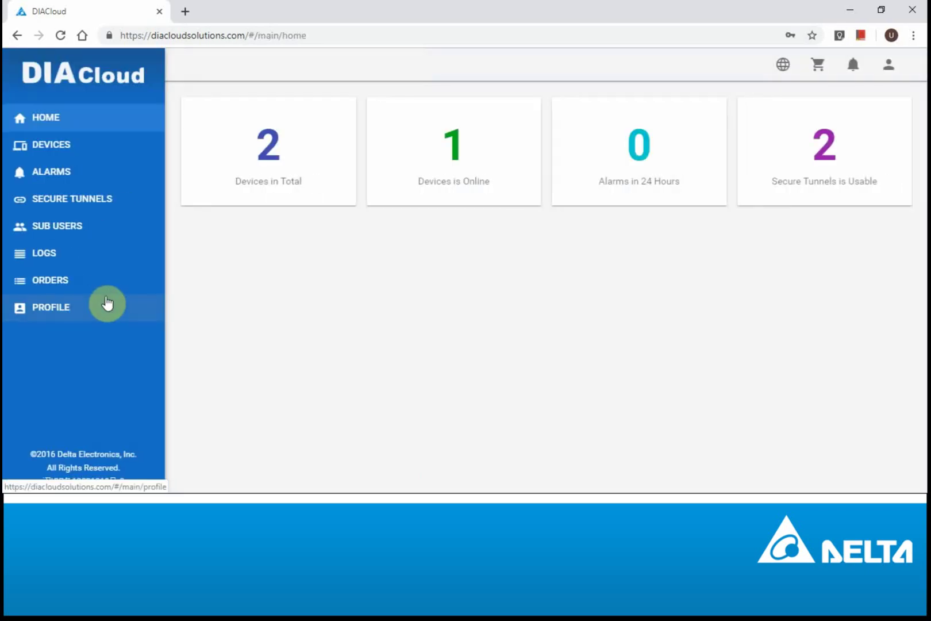
# Step: Open myDevice's overview in DIACloud Devices, note its IP 192.168.200.156, and check Windows network settings
pyautogui.click(54, 151)
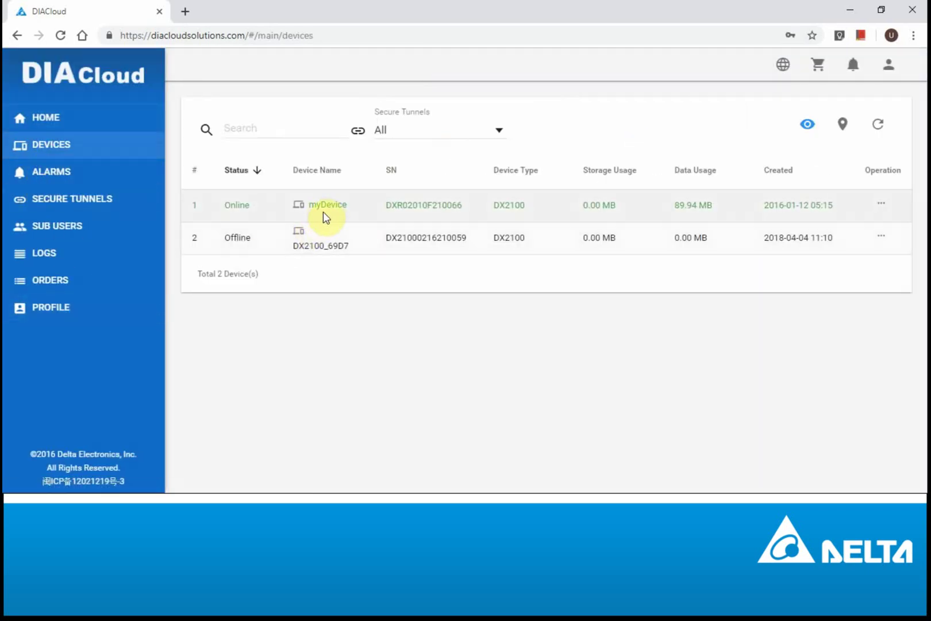
pyautogui.moveTo(348, 205); pyautogui.dragTo(306, 204)
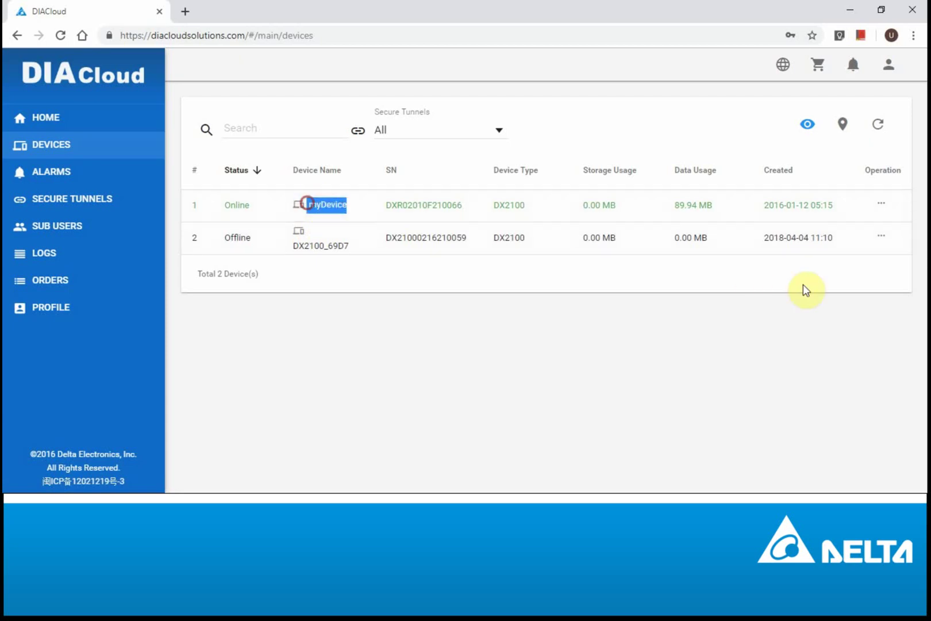
pyautogui.click(878, 206)
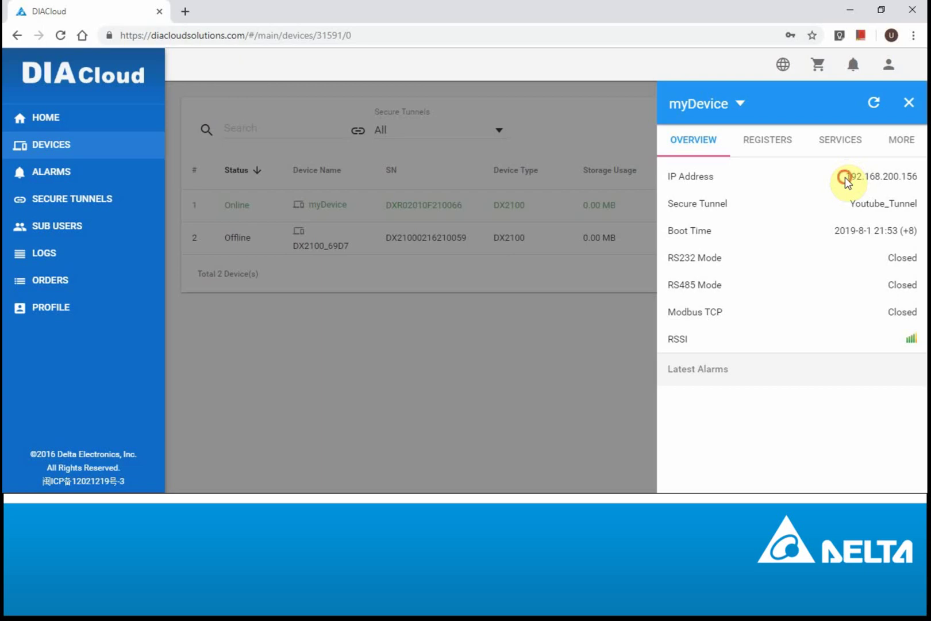
pyautogui.moveTo(845, 178); pyautogui.dragTo(920, 182)
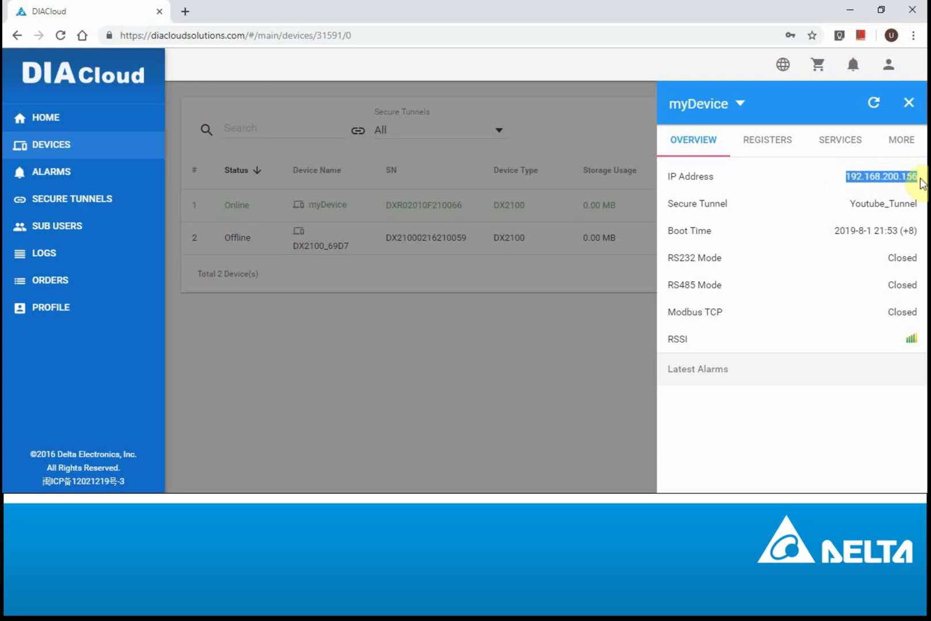
pyautogui.click(920, 181)
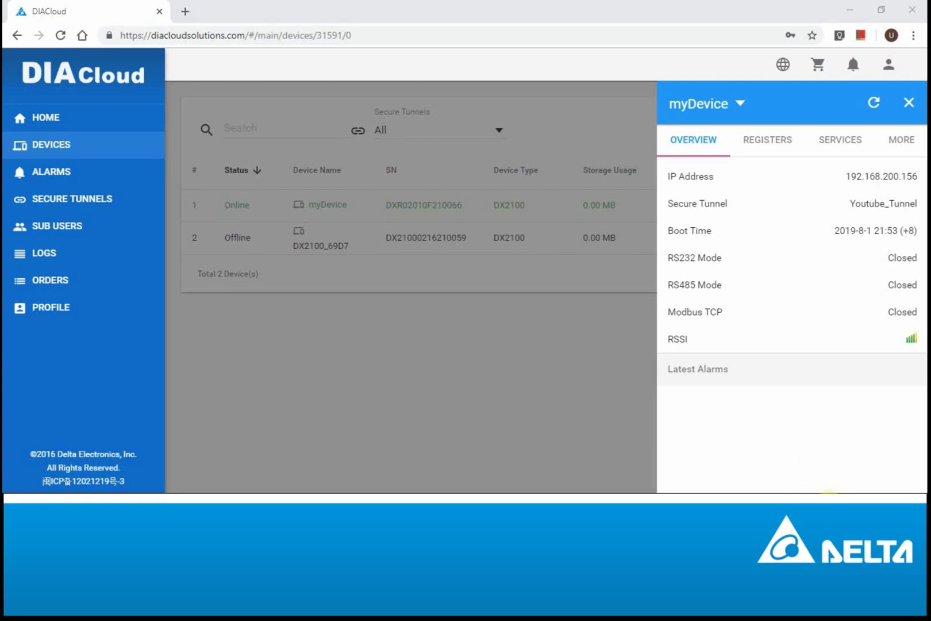
pyautogui.click(768, 424)
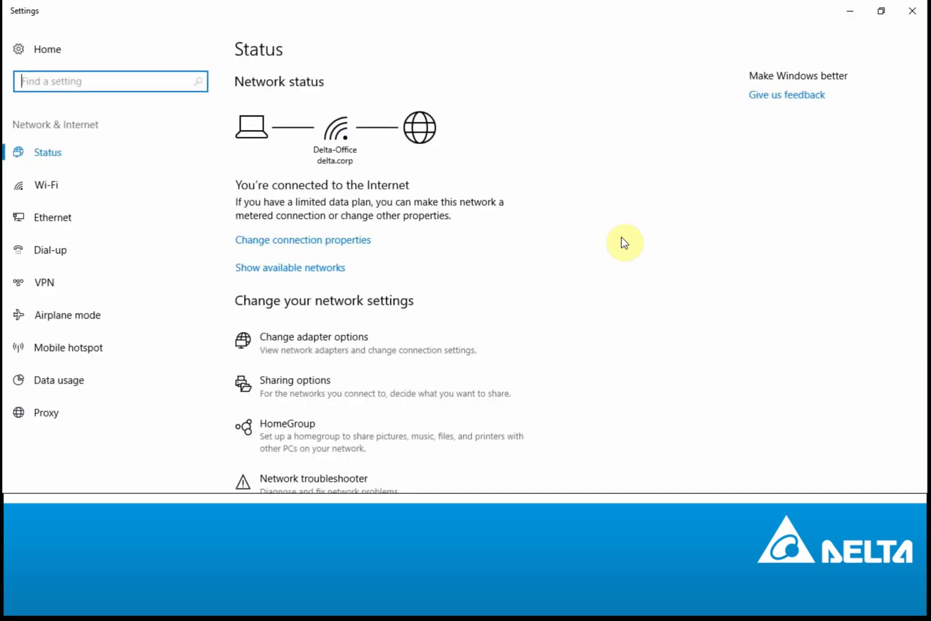
pyautogui.click(46, 215)
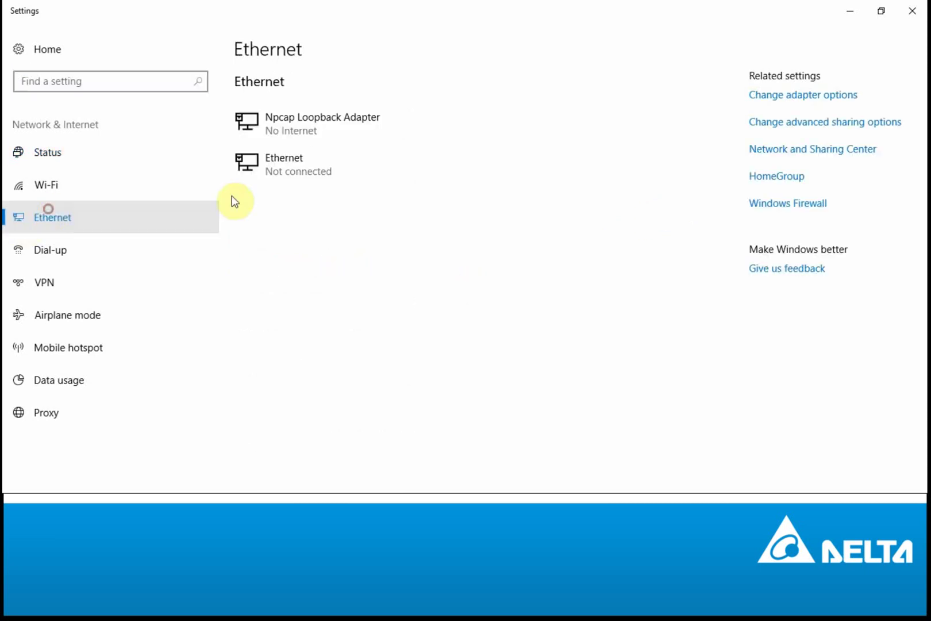
pyautogui.click(798, 99)
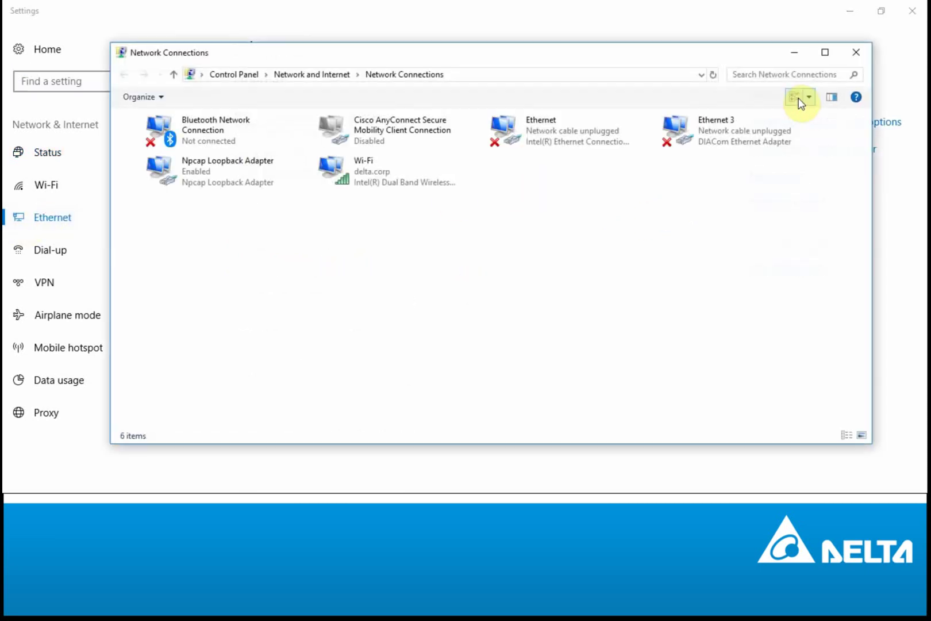
pyautogui.click(793, 58)
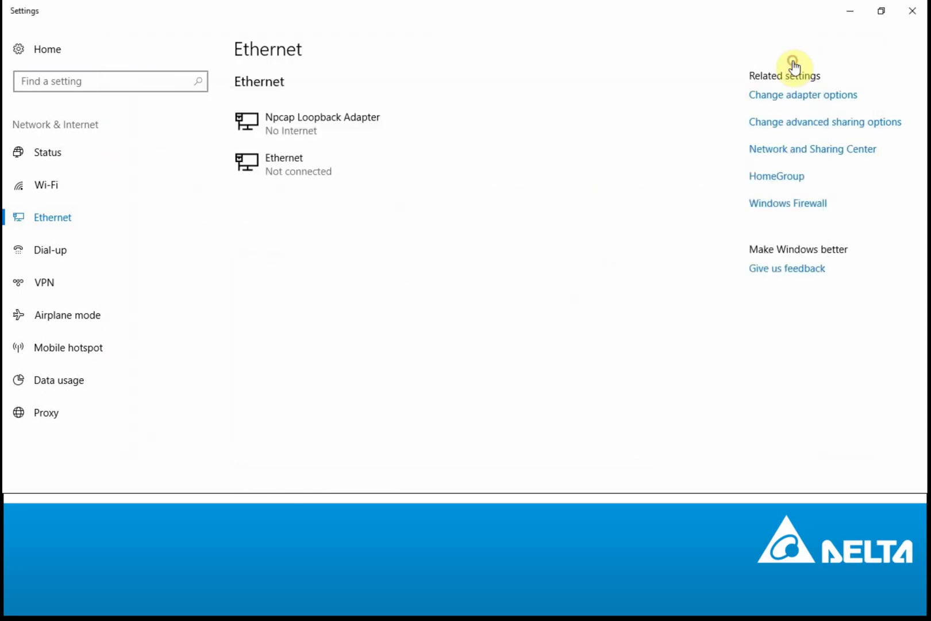
pyautogui.click(855, 11)
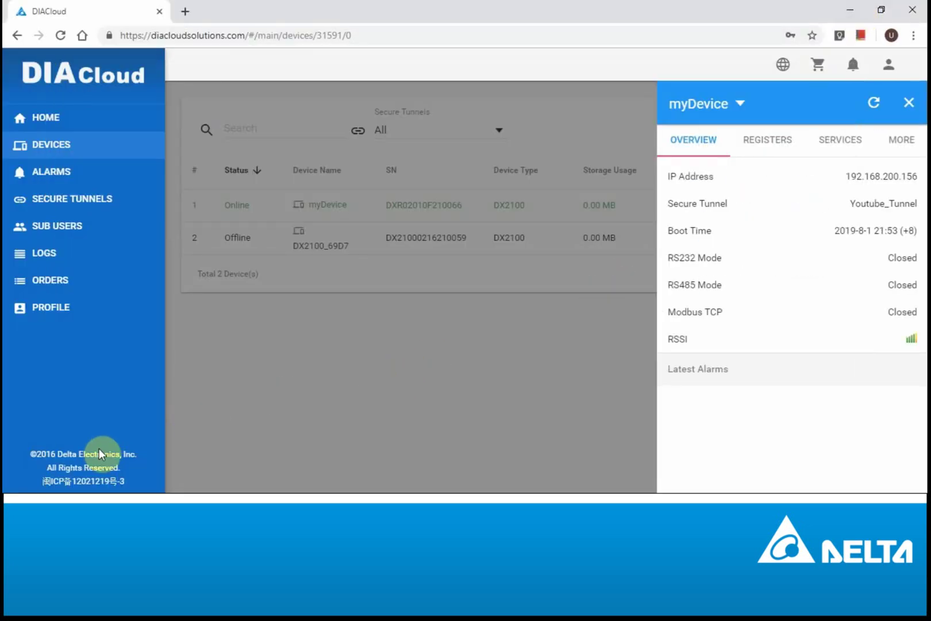
# Step: Launch DIACom from the Start menu and log in with the account e-mail and password
pyautogui.press('super')
pyautogui.write('dia')
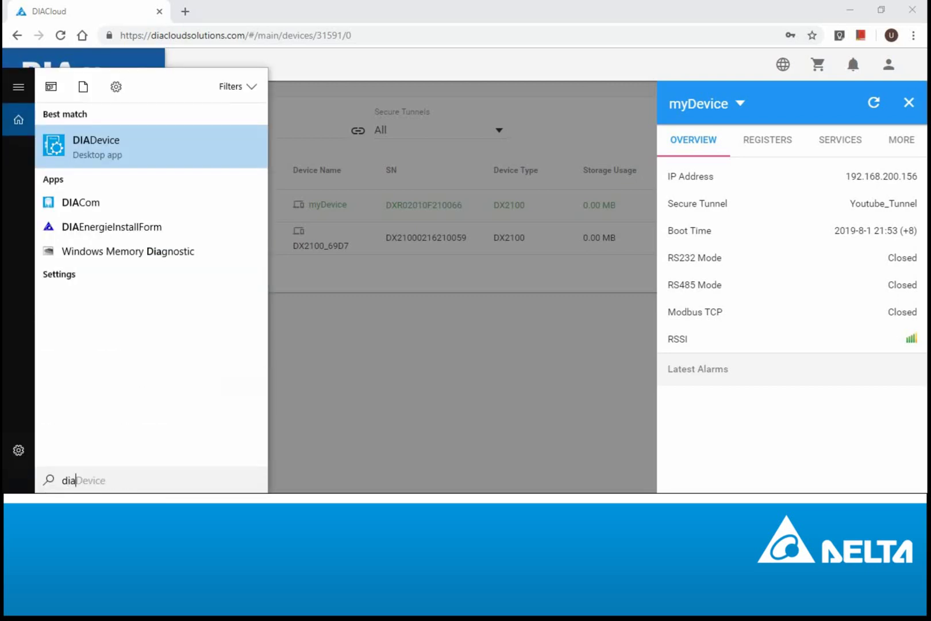
pyautogui.click(86, 201)
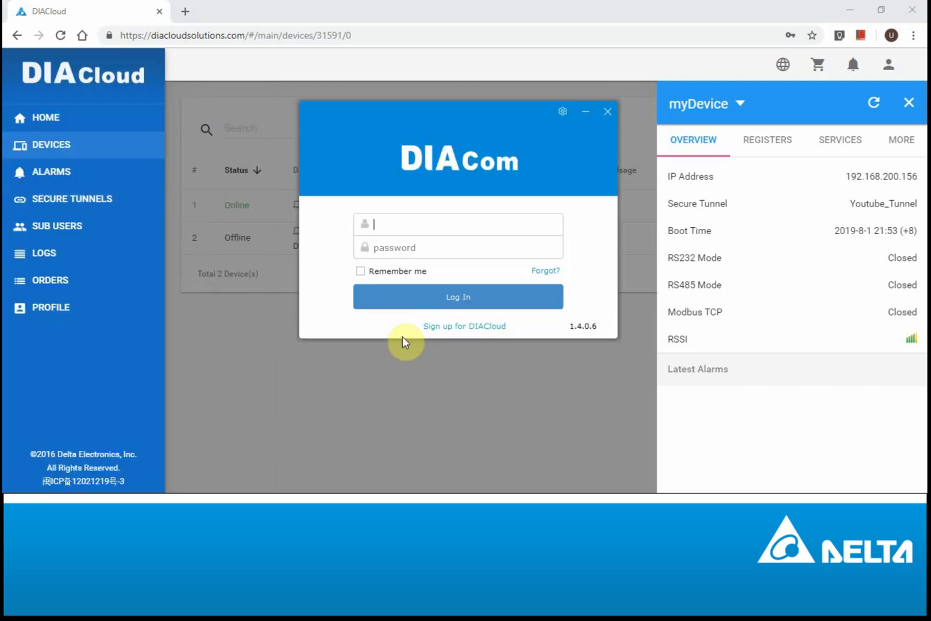
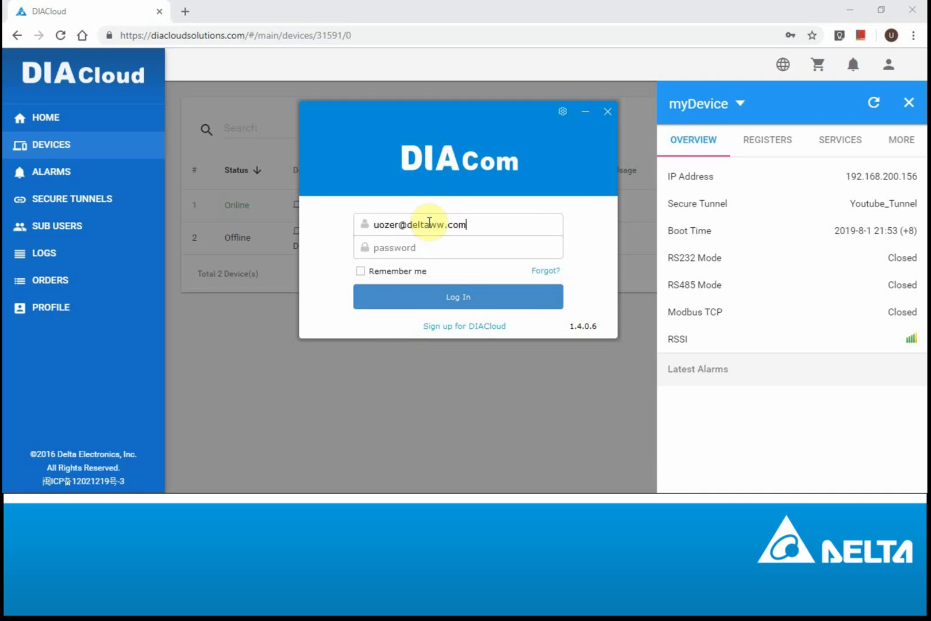
pyautogui.press('Tab')
pyautogui.press('Return')
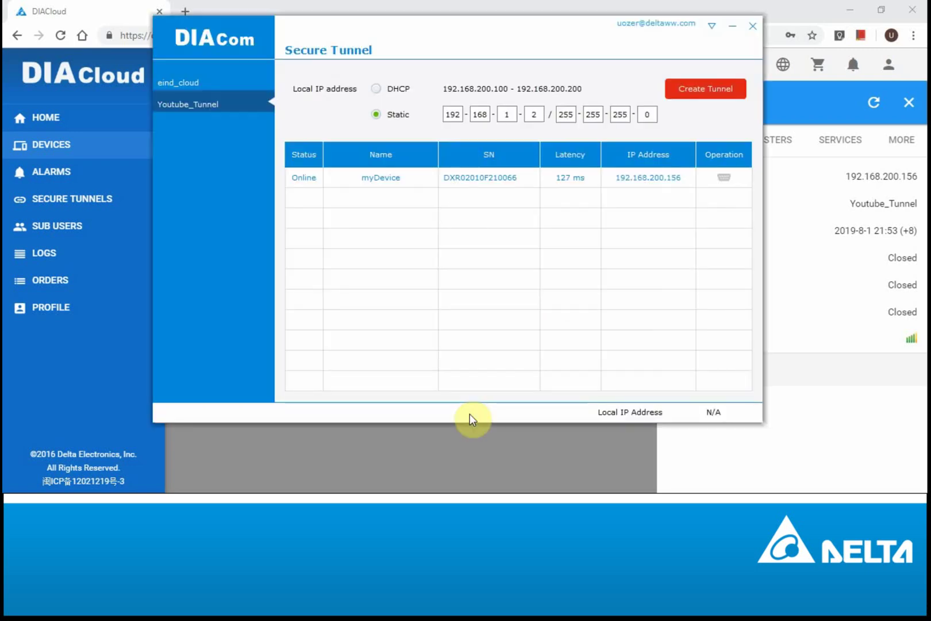
# Step: Create the secure tunnel to myDevice in Youtube_Tunnel using static local IP 192.168.1.2
pyautogui.click(206, 88)
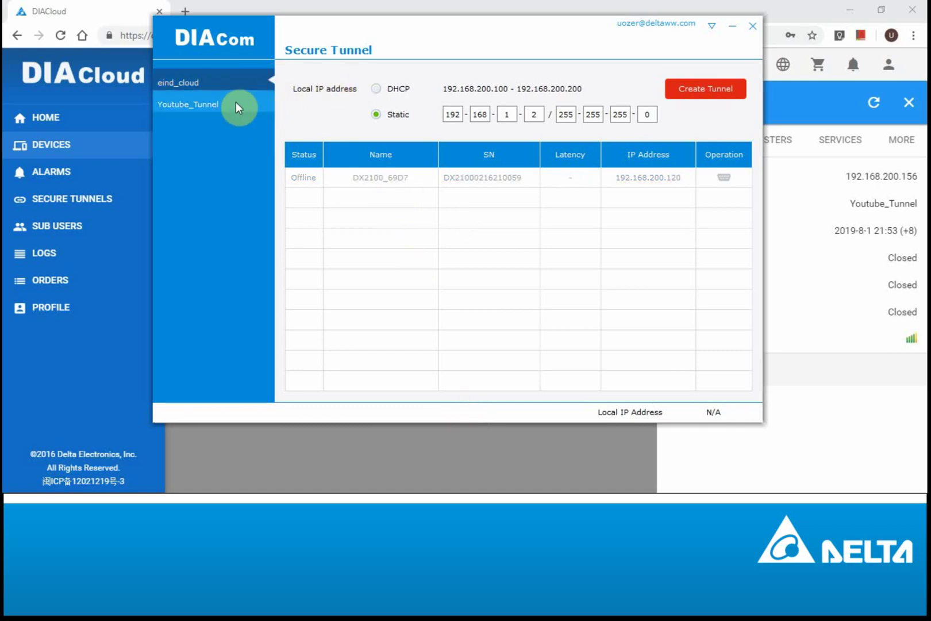
pyautogui.click(210, 103)
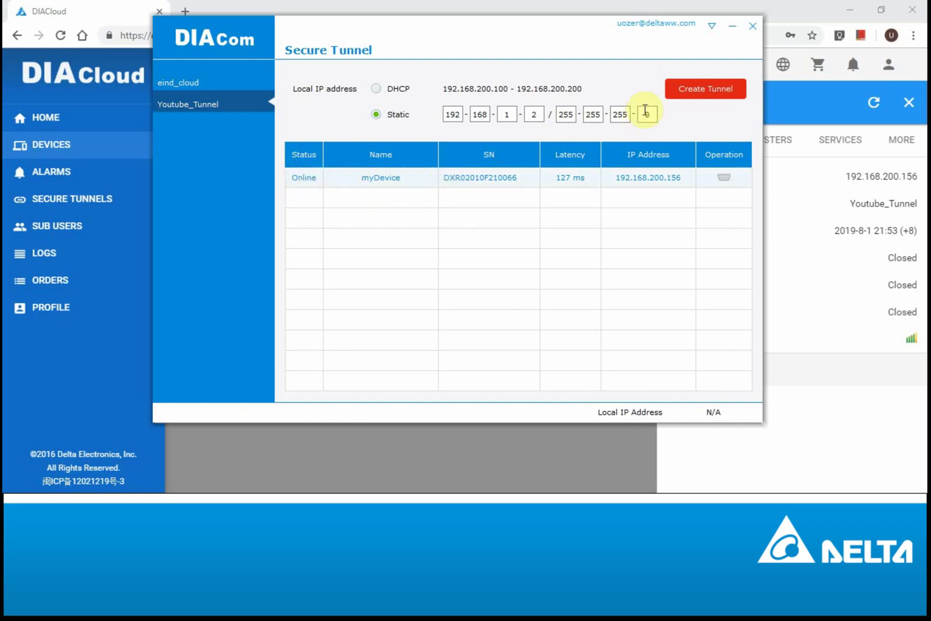
pyautogui.click(691, 101)
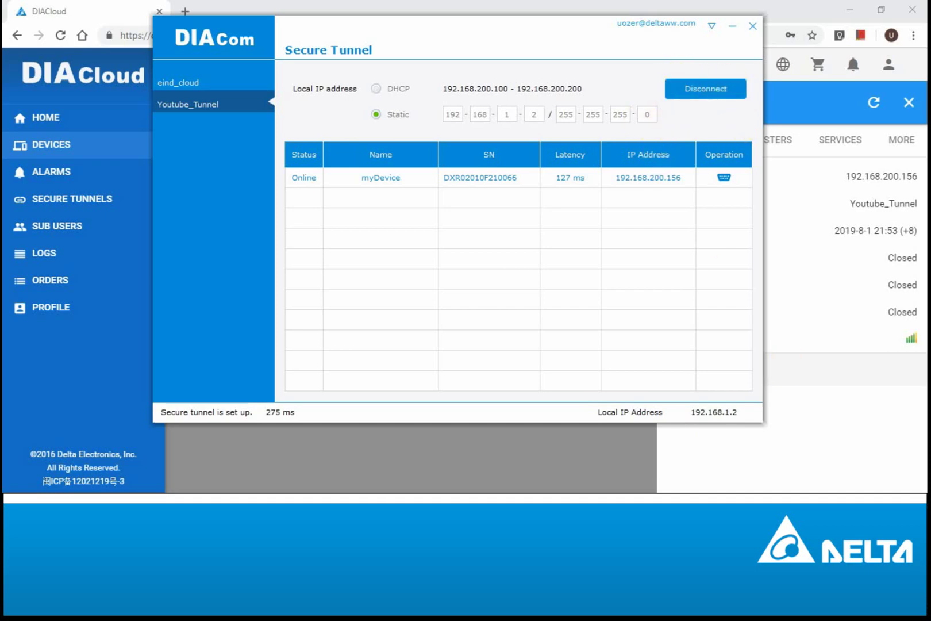
pyautogui.click(762, 419)
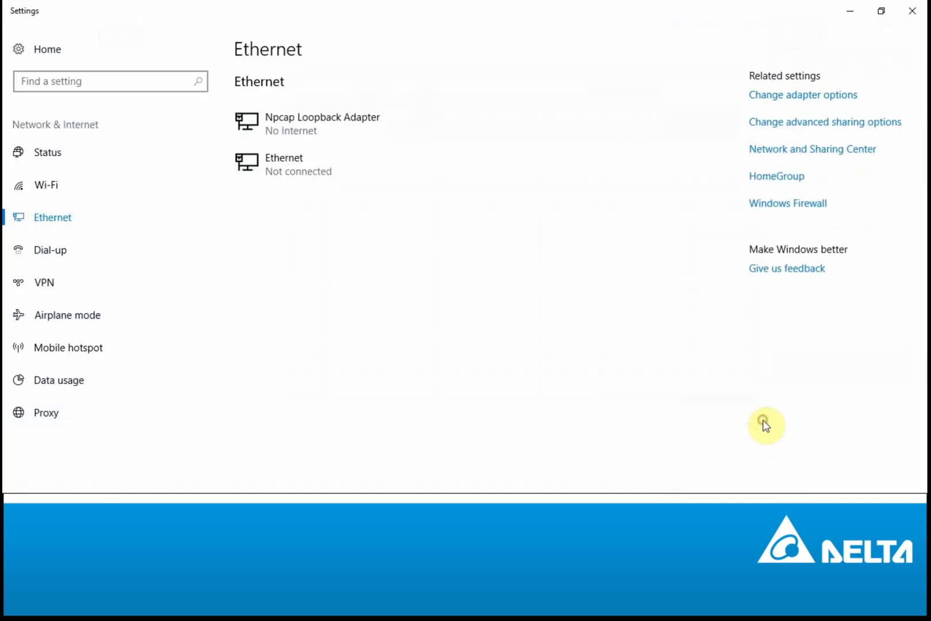
# Step: Check that the Ethernet 3 DIACom adapter uses static IPv4 192.168.1.2 / 255.255.255.0, then close the dialogs
pyautogui.click(47, 216)
pyautogui.click(763, 95)
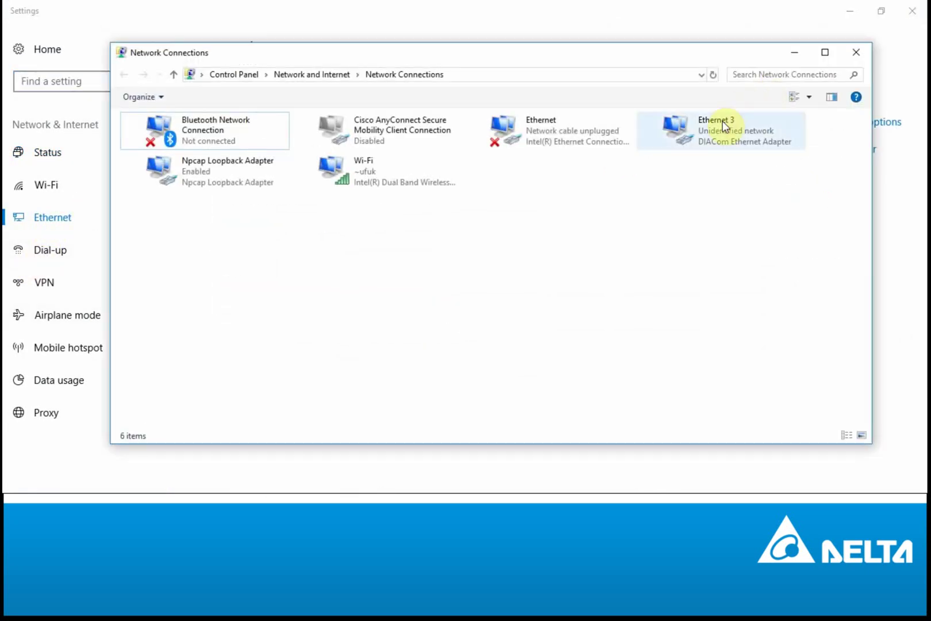
pyautogui.click(721, 136)
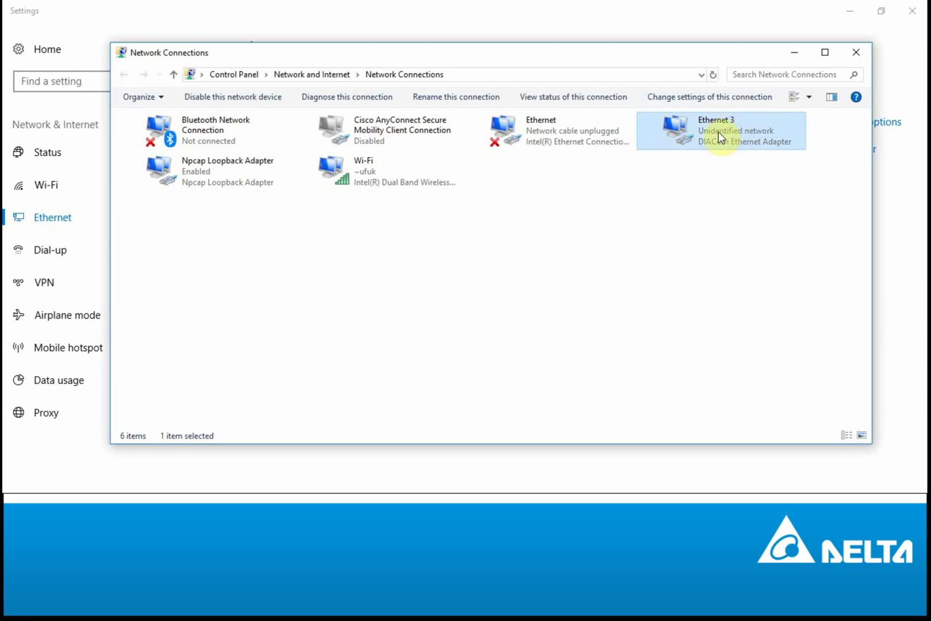
pyautogui.rightClick(719, 133)
pyautogui.click(766, 260)
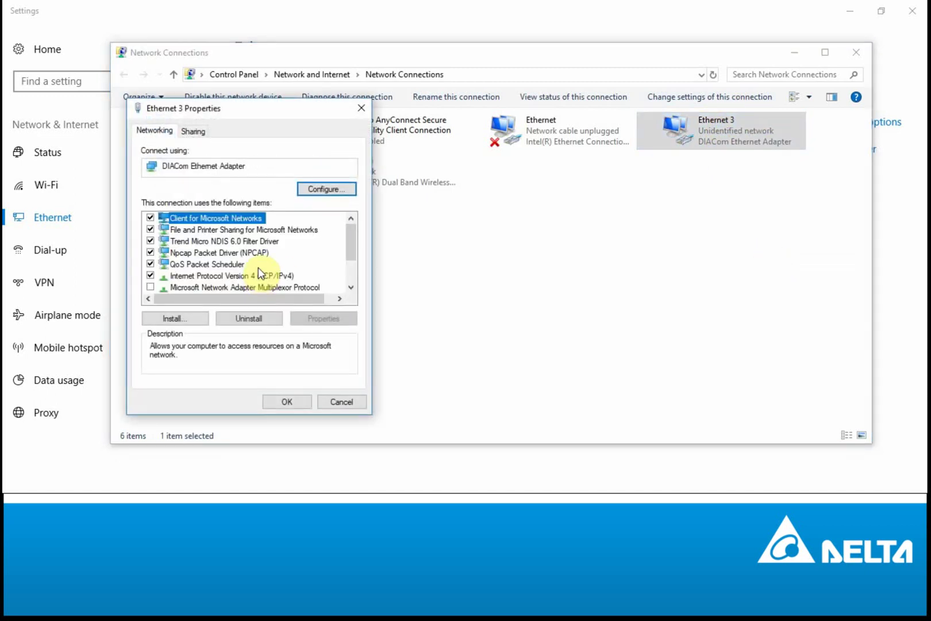
pyautogui.doubleClick(266, 275)
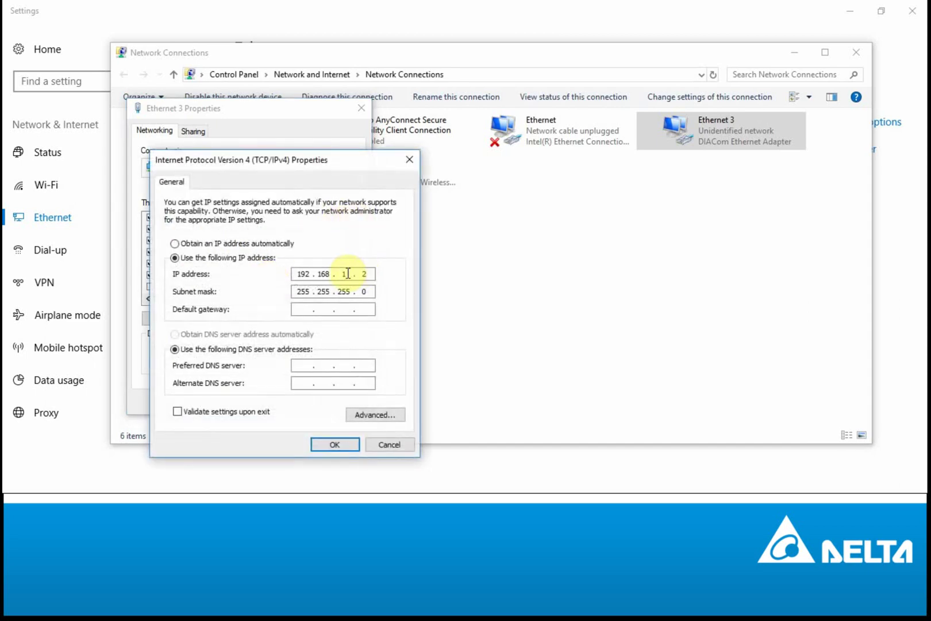
pyautogui.click(409, 161)
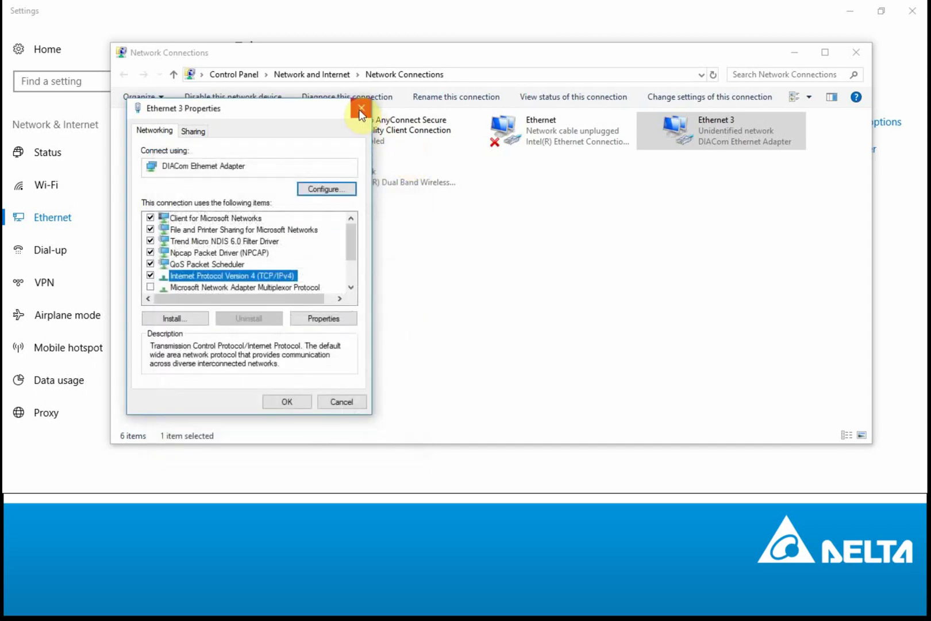
pyautogui.click(361, 108)
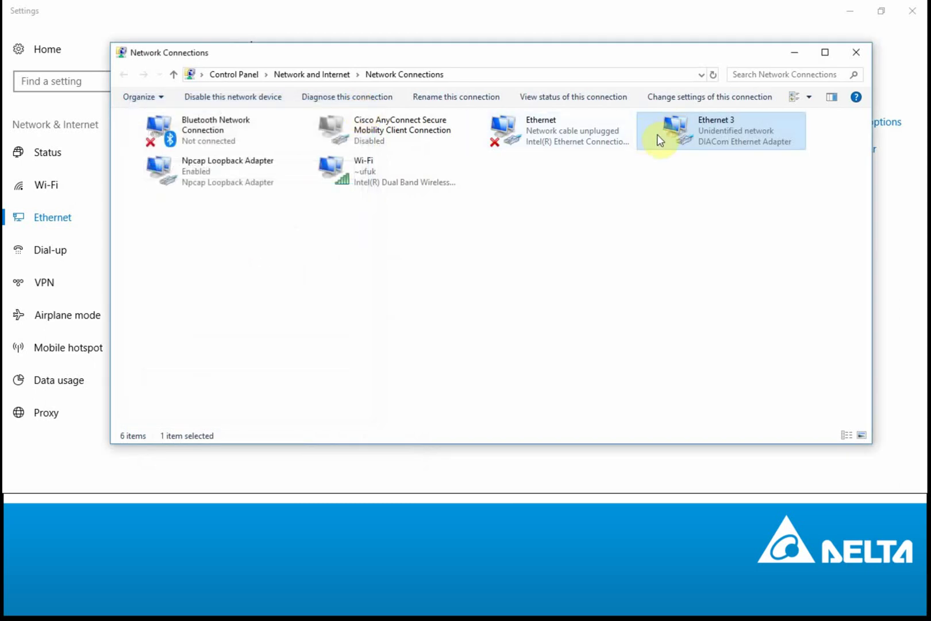
pyautogui.click(860, 55)
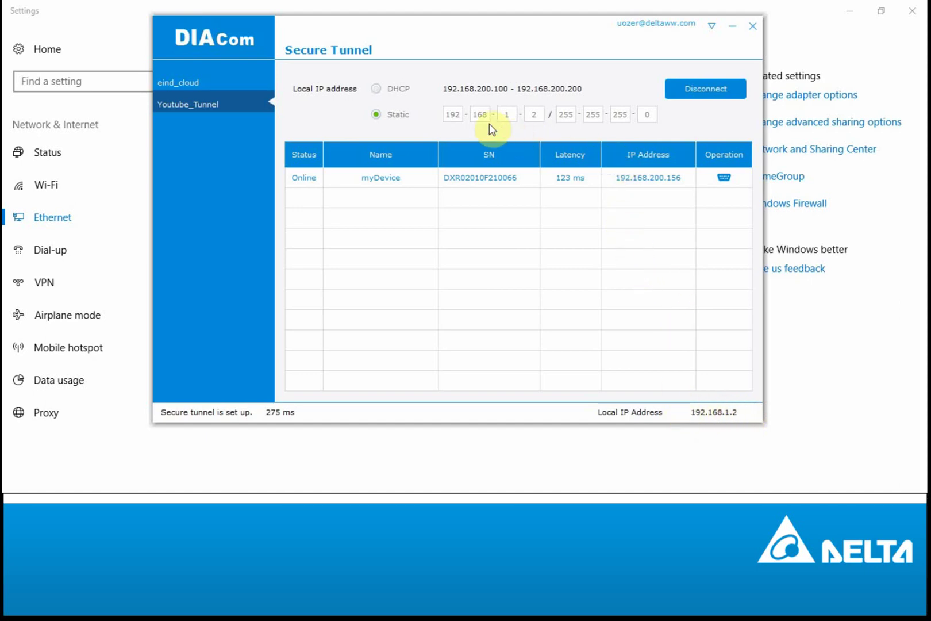
# Step: Open COMMGR from the system tray and start adding a new driver
pyautogui.click(731, 29)
pyautogui.click(791, 608)
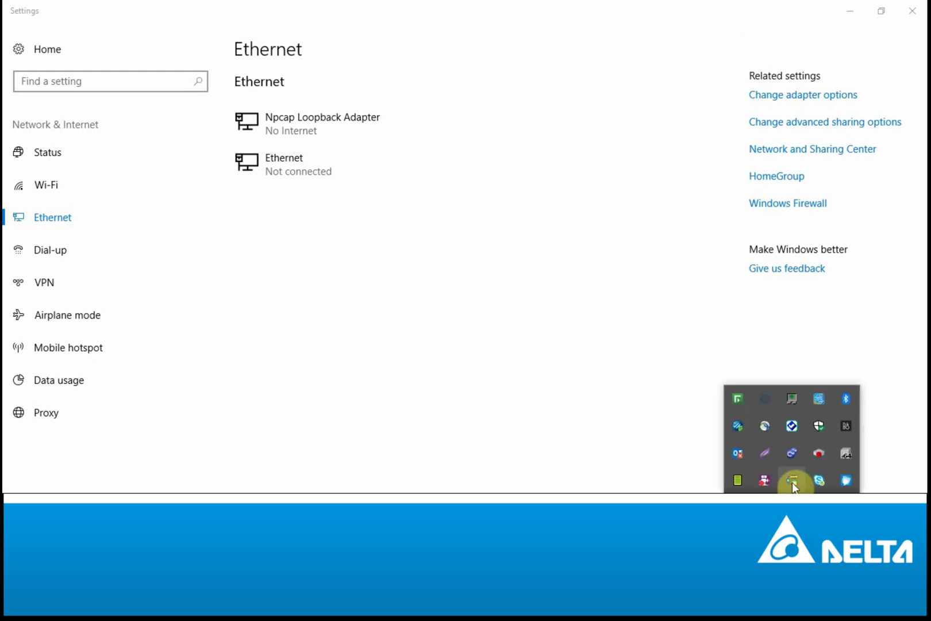
pyautogui.rightClick(793, 486)
pyautogui.click(808, 455)
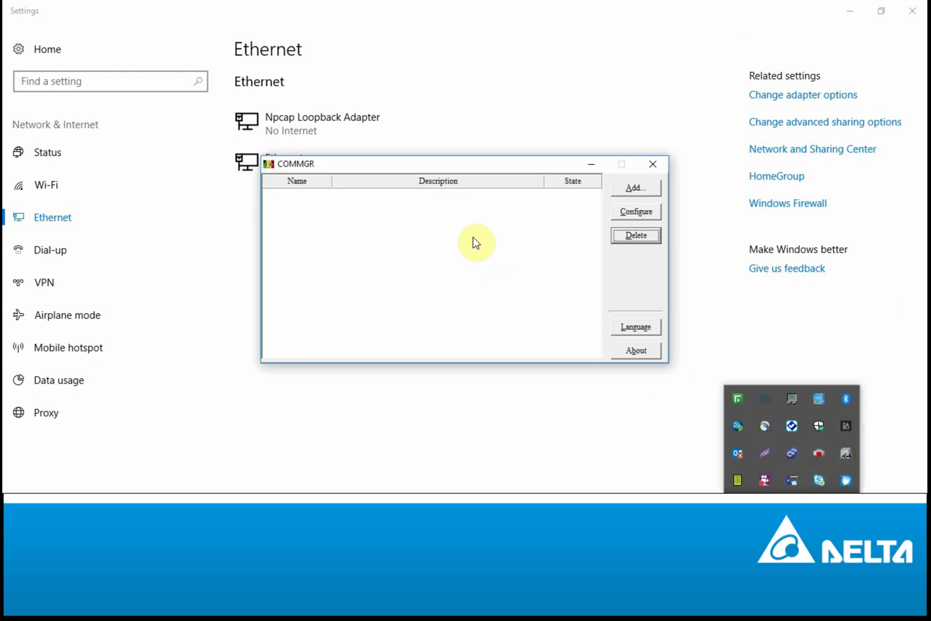
pyautogui.click(630, 190)
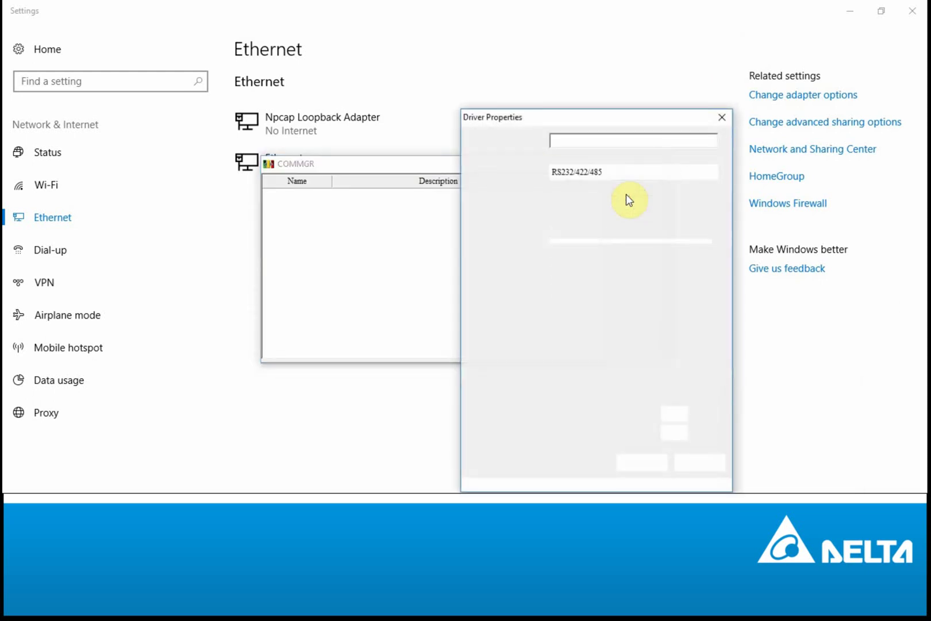
# Step: Set Driver1 to Ethernet on the DIACom Ethernet Adapter with the found AS228P at 192.168.1.5
pyautogui.click(546, 172)
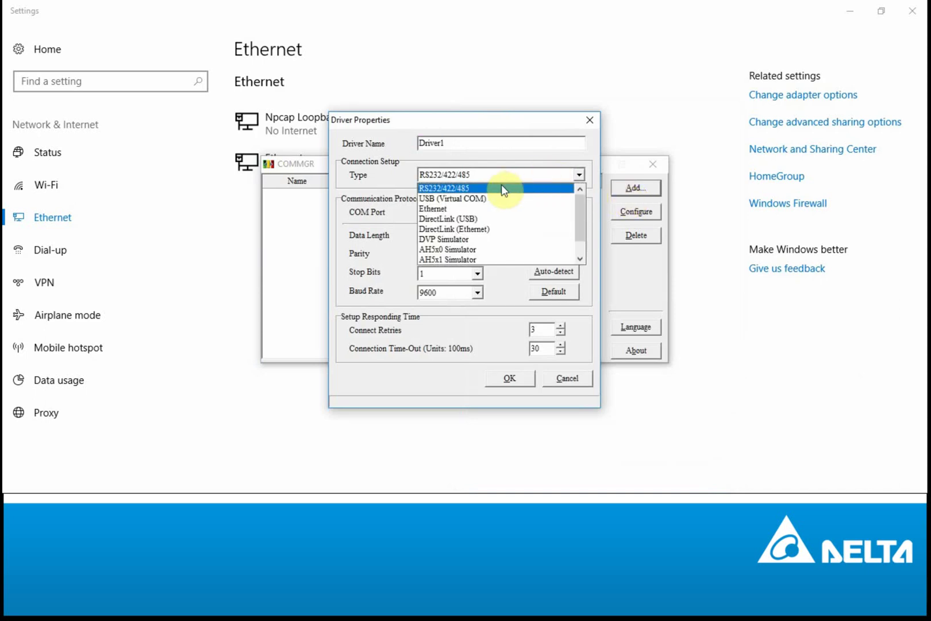
pyautogui.click(465, 208)
pyautogui.click(467, 210)
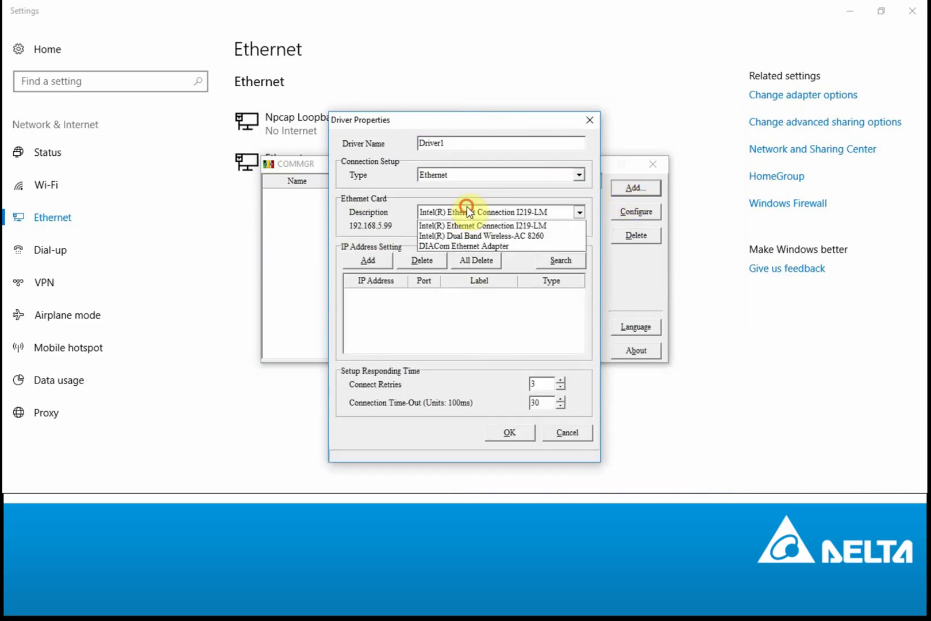
pyautogui.click(471, 258)
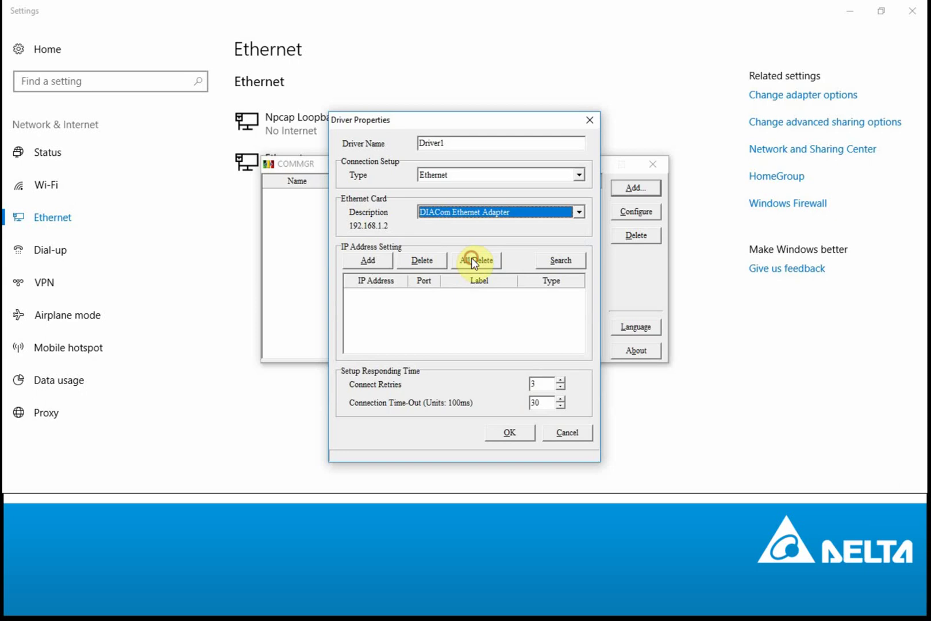
pyautogui.click(546, 262)
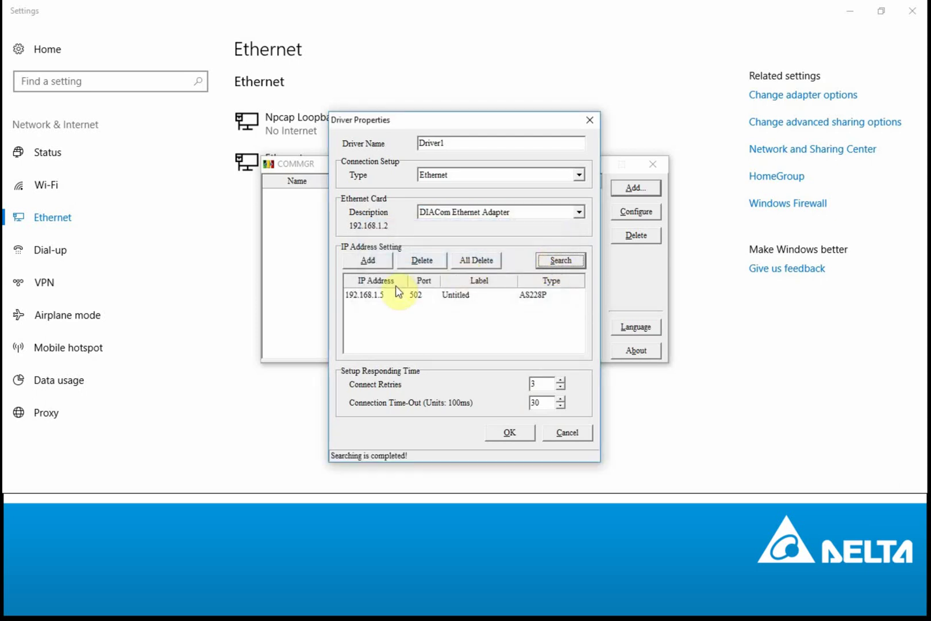
pyautogui.click(367, 294)
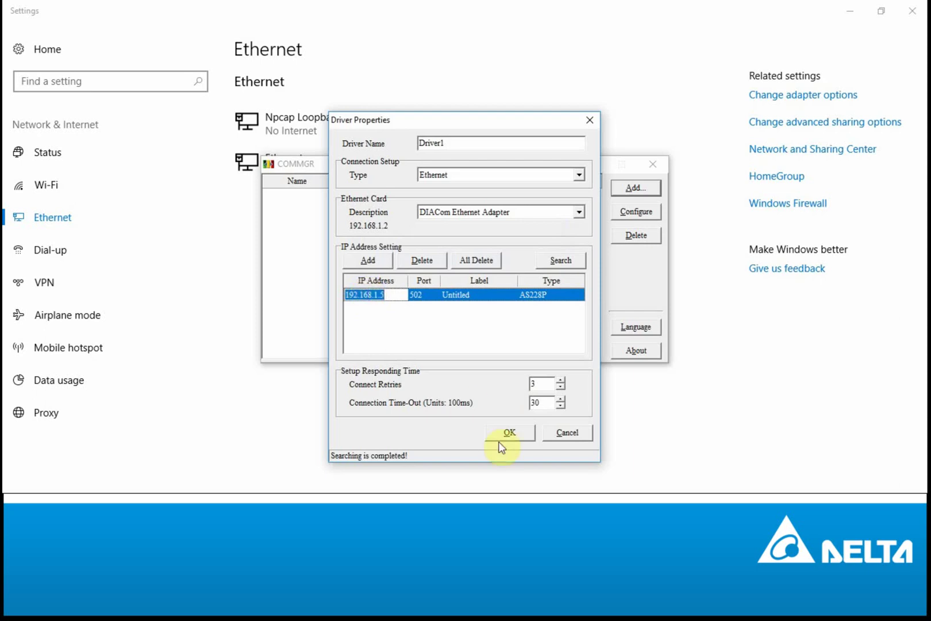
pyautogui.click(513, 433)
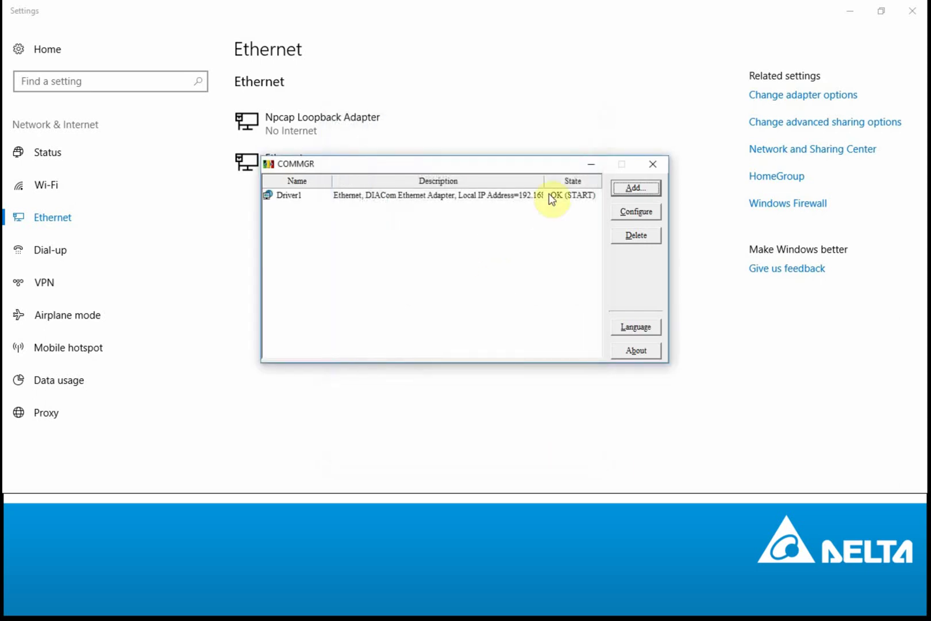
pyautogui.click(653, 164)
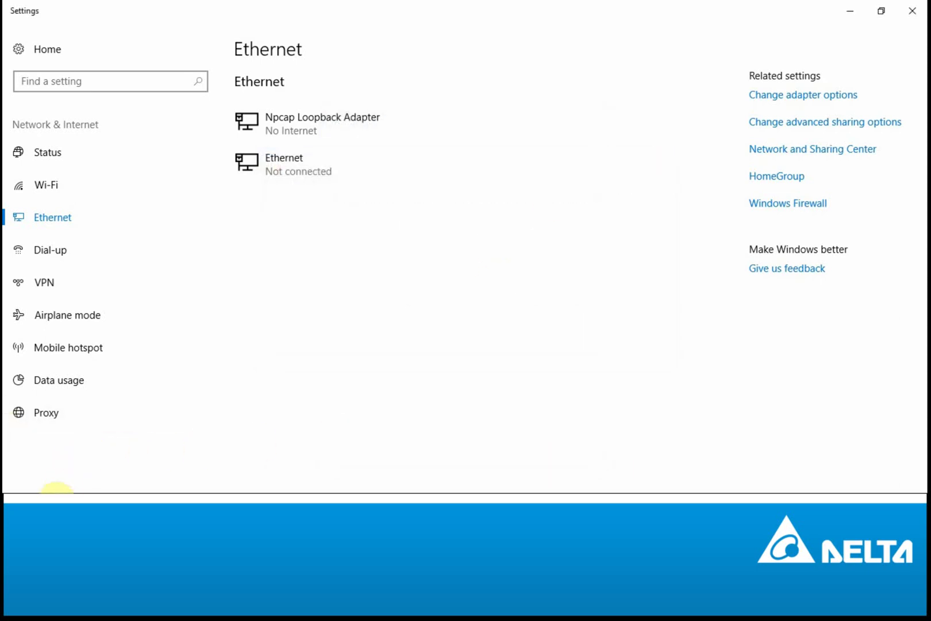
pyautogui.click(86, 484)
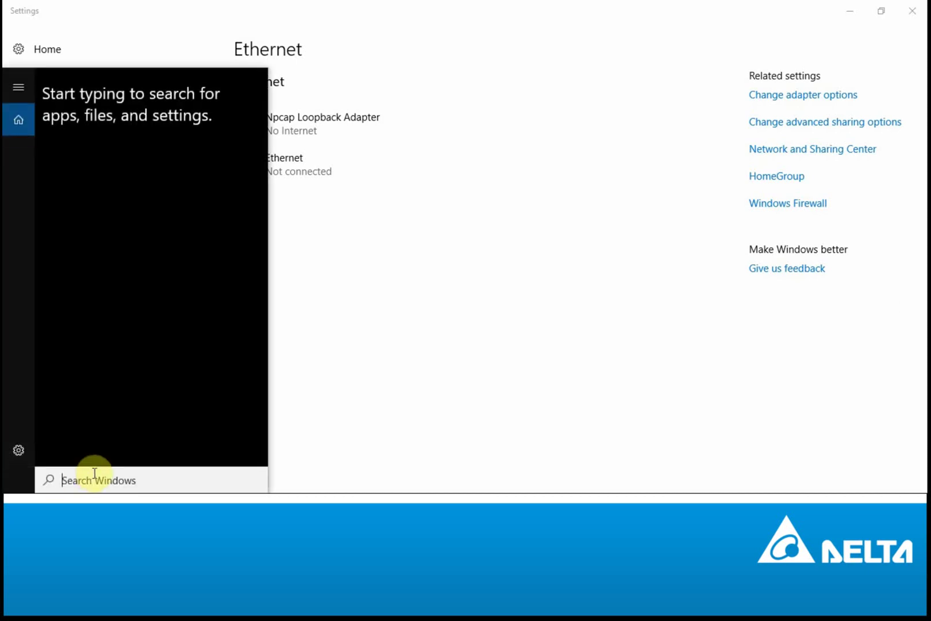
# Step: Launch ISPSoft and create a new project for an AS228P PLC
pyautogui.write('isp')
pyautogui.press('Return')
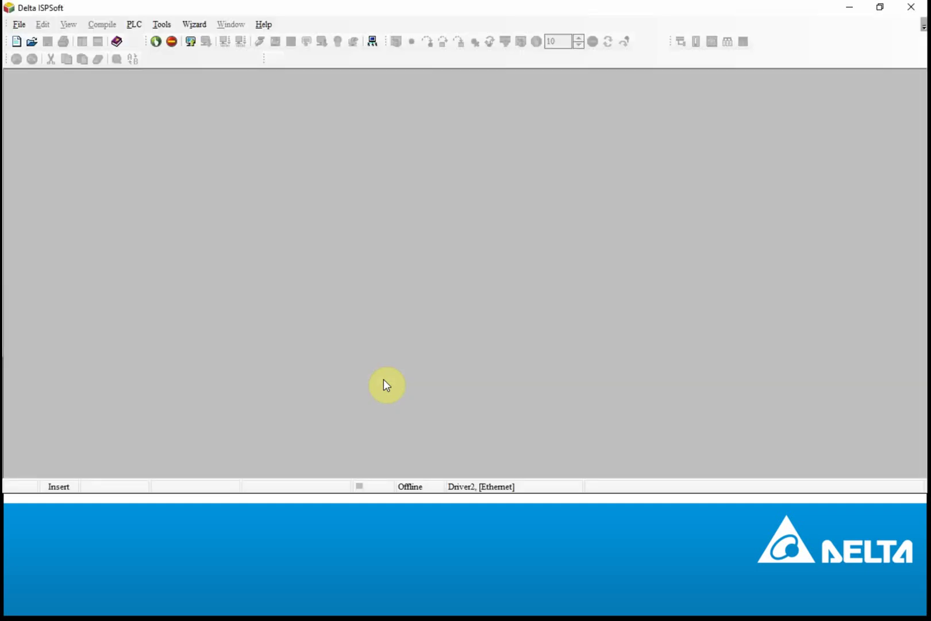
pyautogui.click(19, 24)
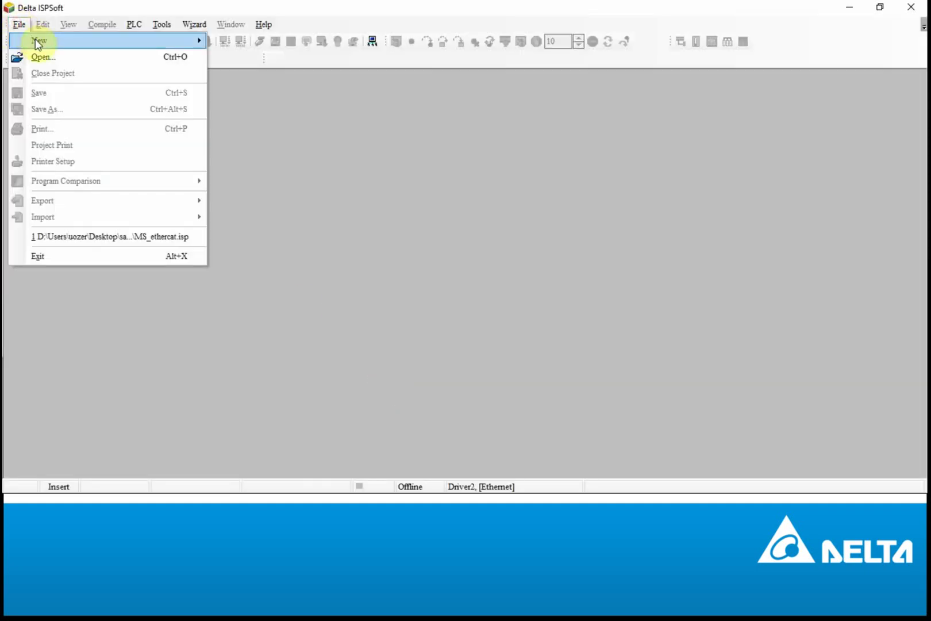
pyautogui.click(231, 40)
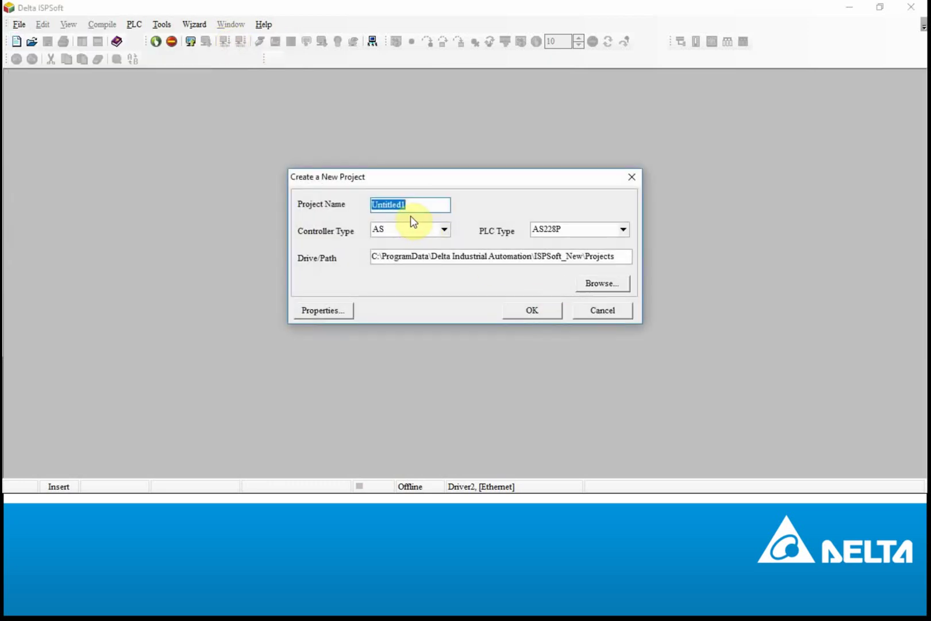
pyautogui.click(557, 229)
pyautogui.click(561, 295)
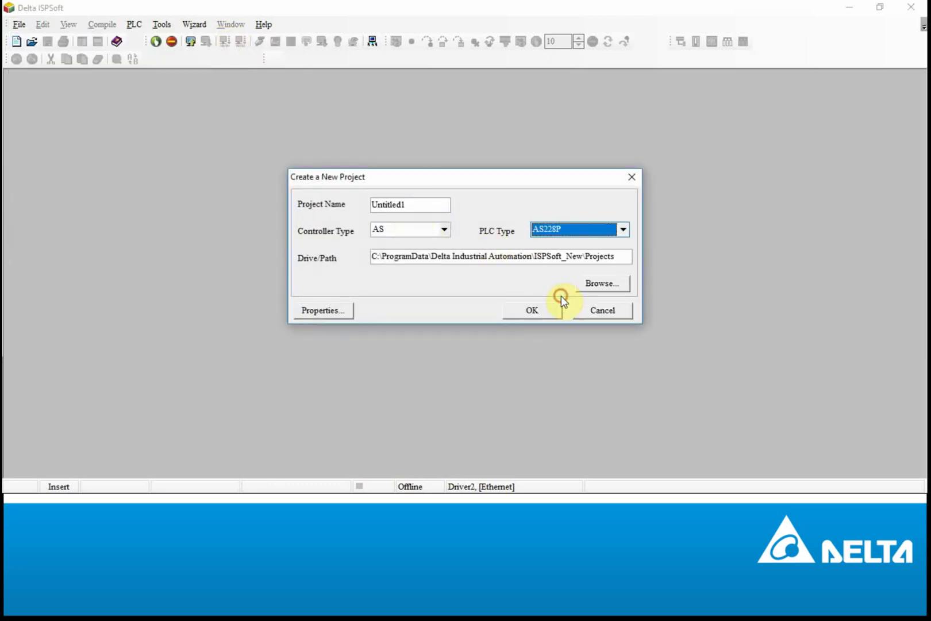
pyautogui.click(545, 309)
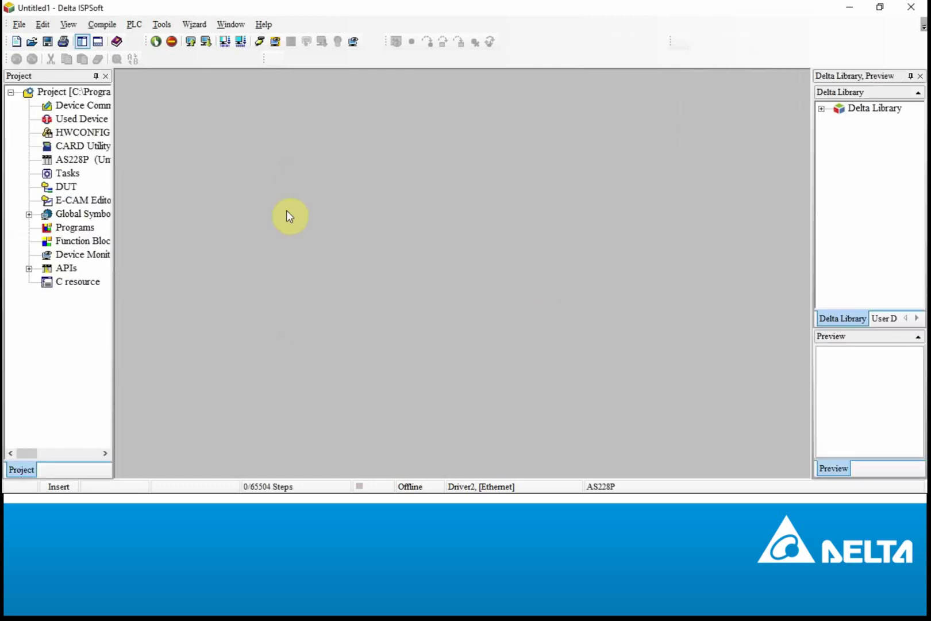
# Step: Set the communication settings to use Driver1 at 192.168.1.5
pyautogui.click(162, 25)
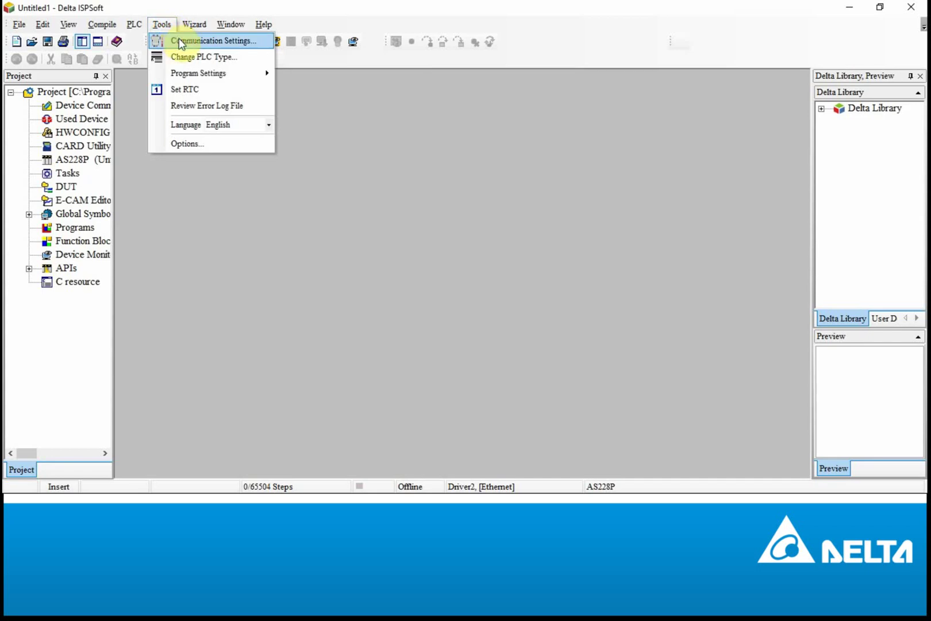
pyautogui.click(179, 41)
pyautogui.click(458, 189)
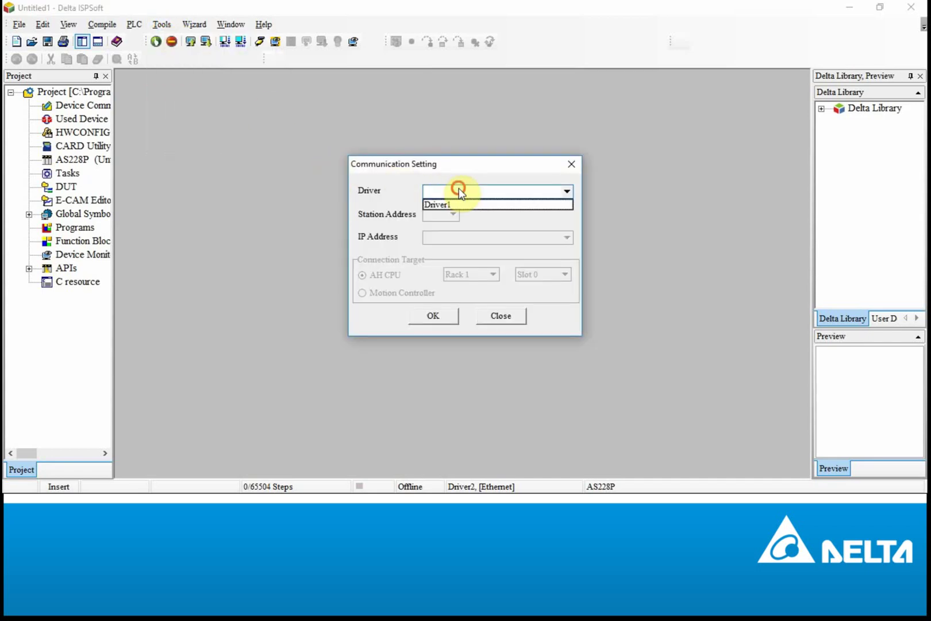
pyautogui.click(454, 201)
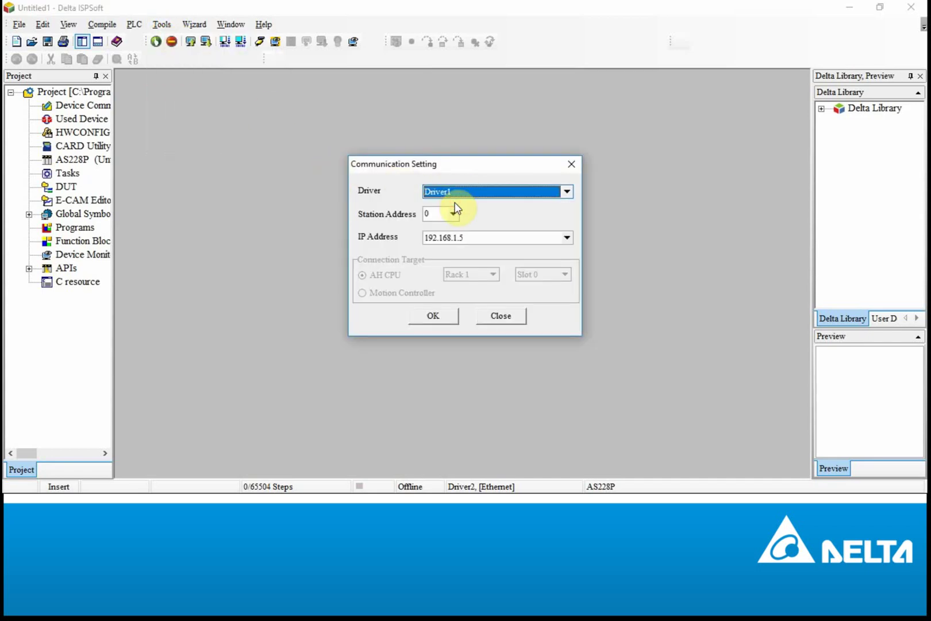
pyautogui.click(441, 314)
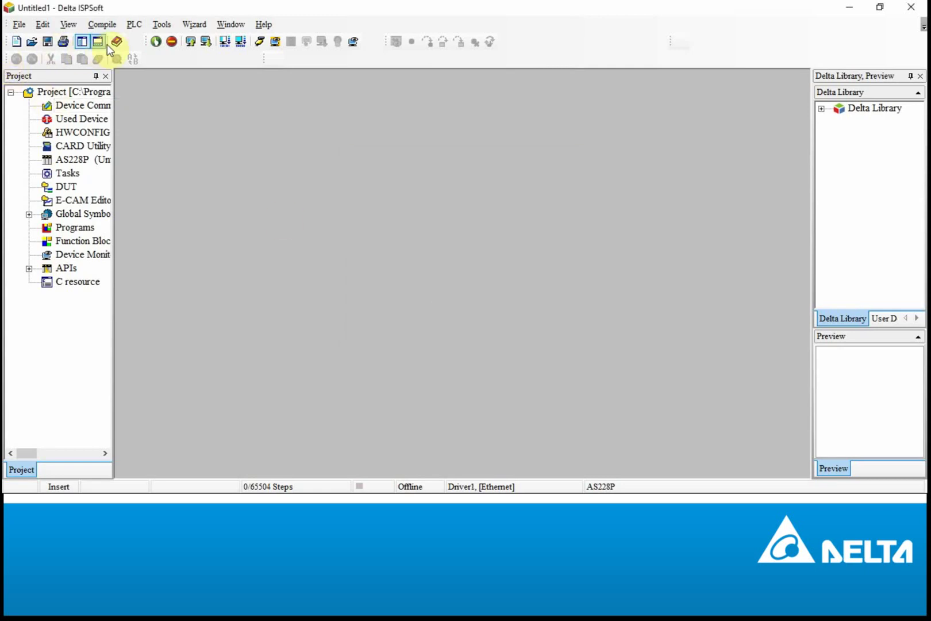
# Step: Read the AS228P's system information (firmware V1.04.00, 65520 steps) and close it
pyautogui.click(132, 26)
pyautogui.click(181, 235)
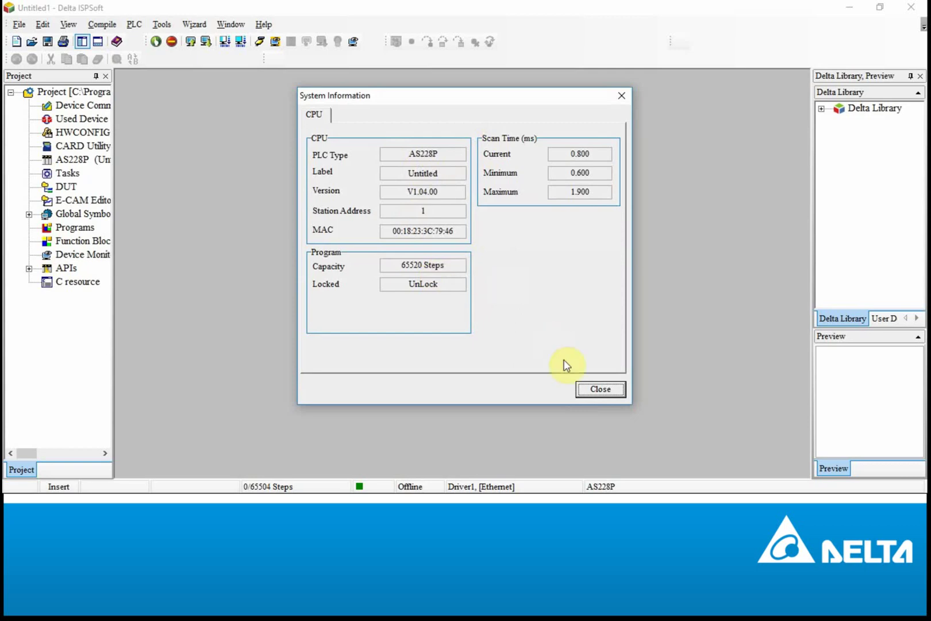
pyautogui.click(600, 389)
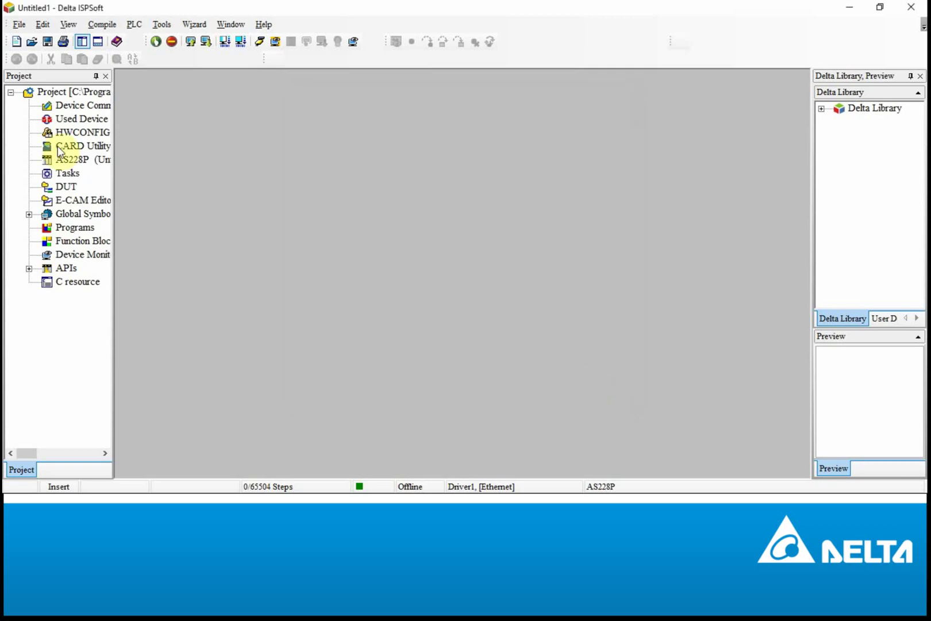
pyautogui.click(85, 228)
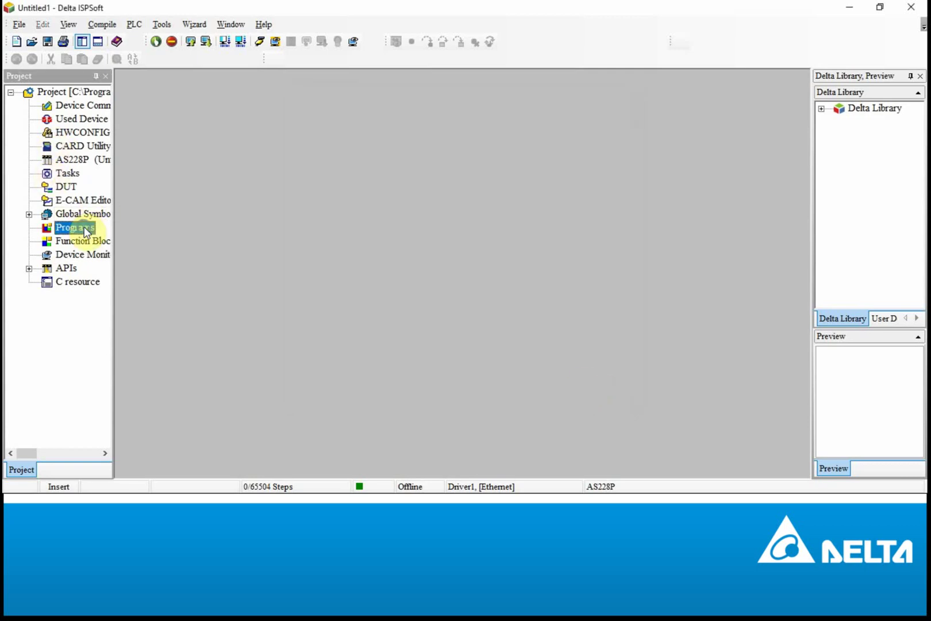
# Step: Create the default ladder program Prog0 under Programs and maximize its editor
pyautogui.rightClick(84, 229)
pyautogui.click(116, 236)
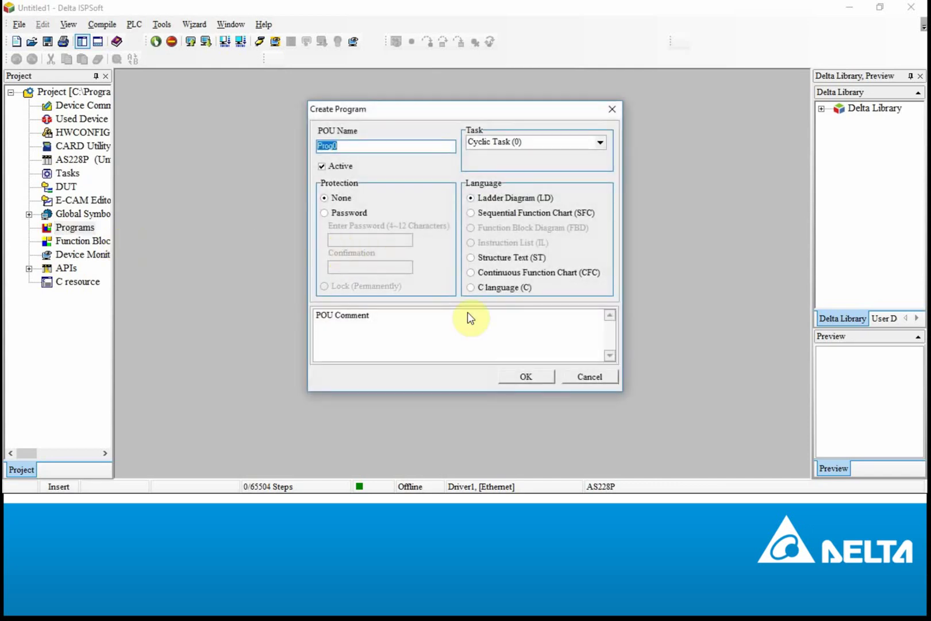
pyautogui.click(536, 378)
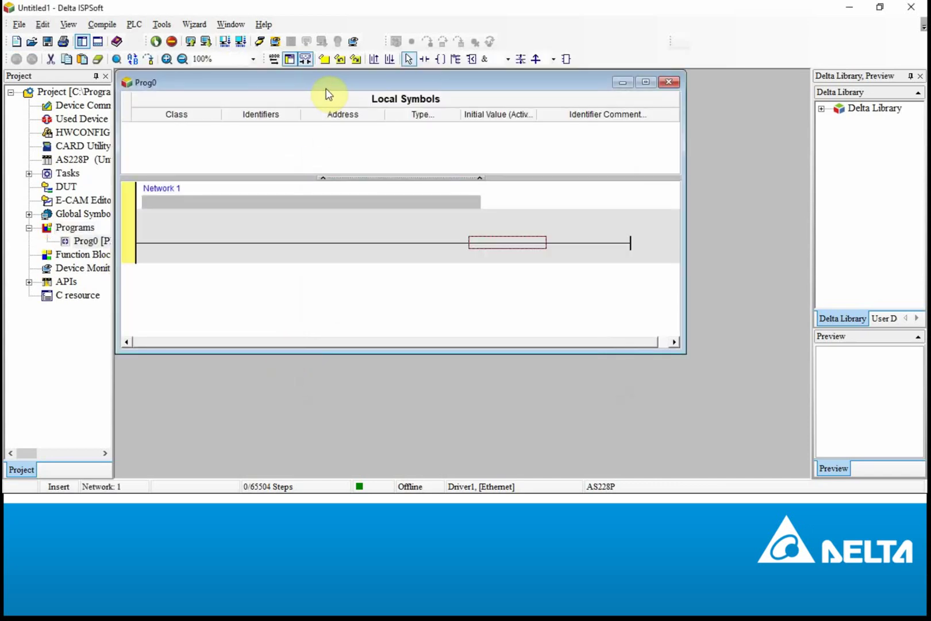
pyautogui.doubleClick(339, 83)
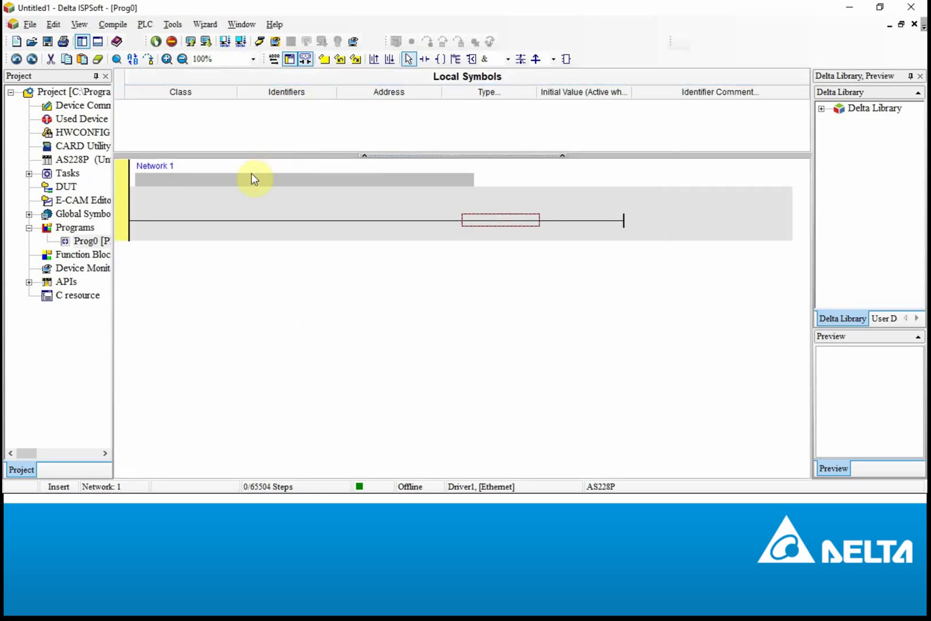
# Step: Enter a rung where contact start drives coil test, declaring both as BOOL variables
pyautogui.write('ld s')
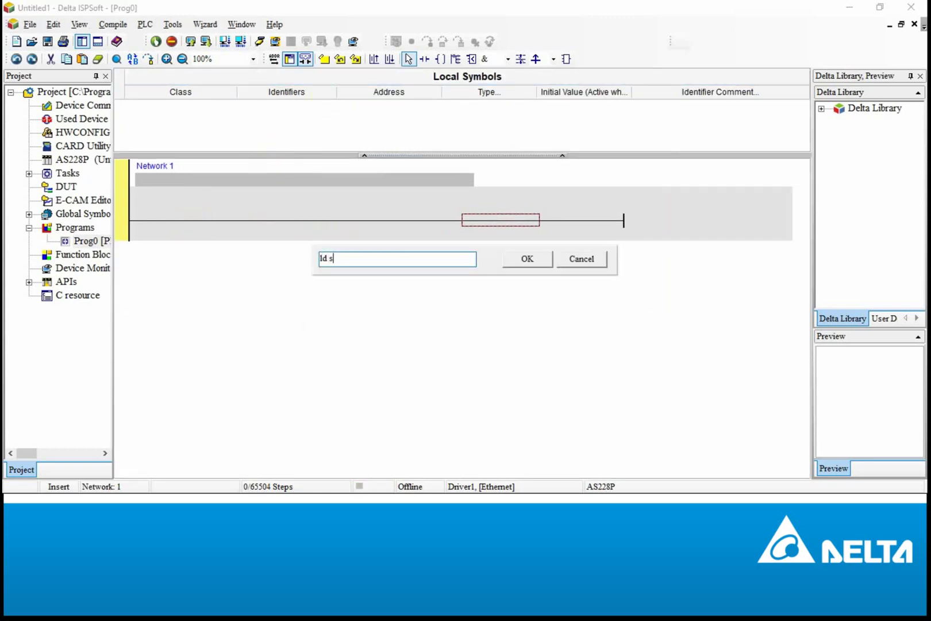
pyautogui.write('tart')
pyautogui.press('Return')
pyautogui.click(623, 280)
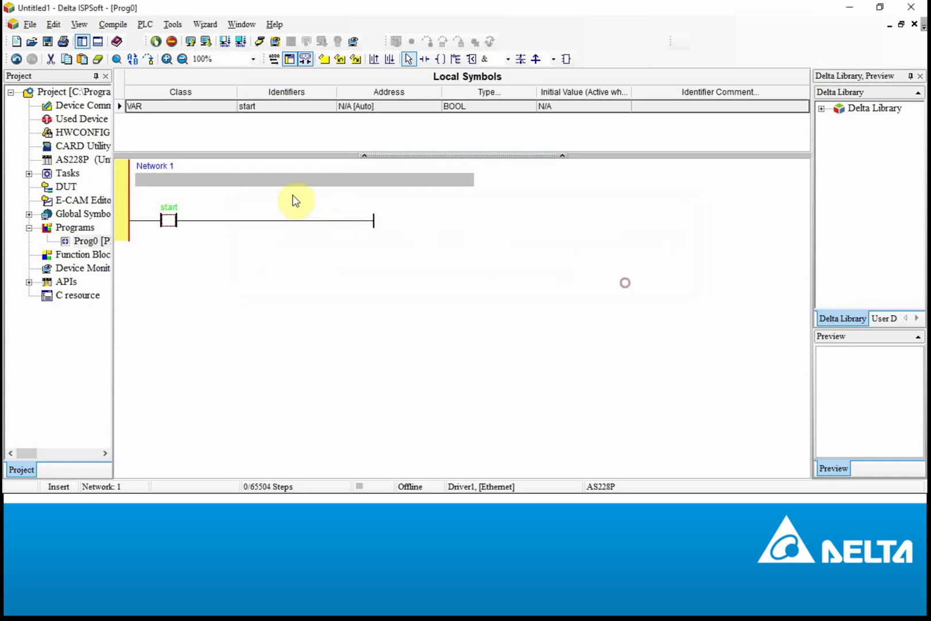
pyautogui.write('o test')
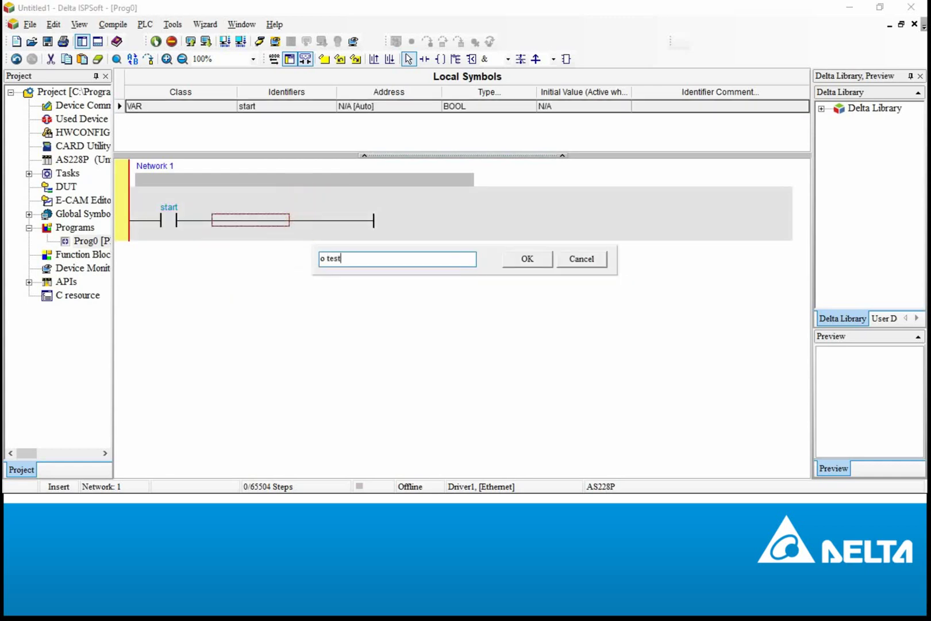
pyautogui.press('Return')
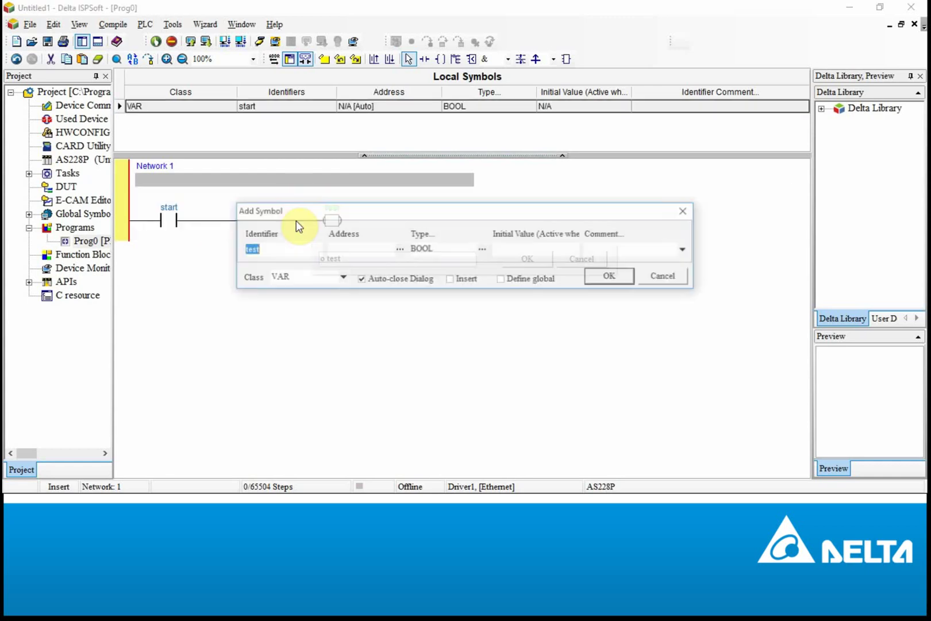
pyautogui.click(625, 278)
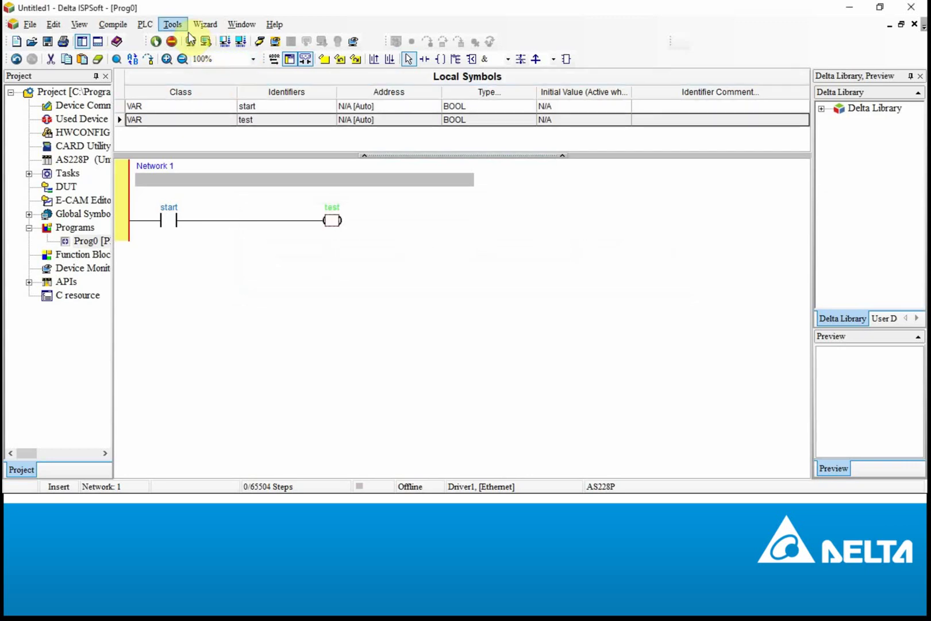
pyautogui.click(145, 24)
# Step: Compile and download Prog0 to the AS228P, then return the PLC to run mode
pyautogui.moveTo(162, 40)
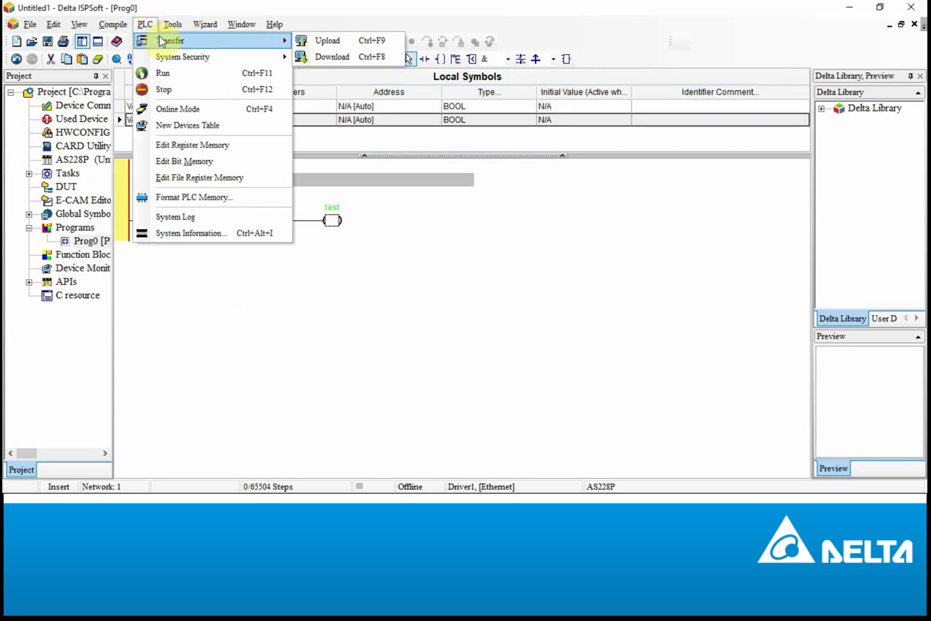
pyautogui.click(323, 57)
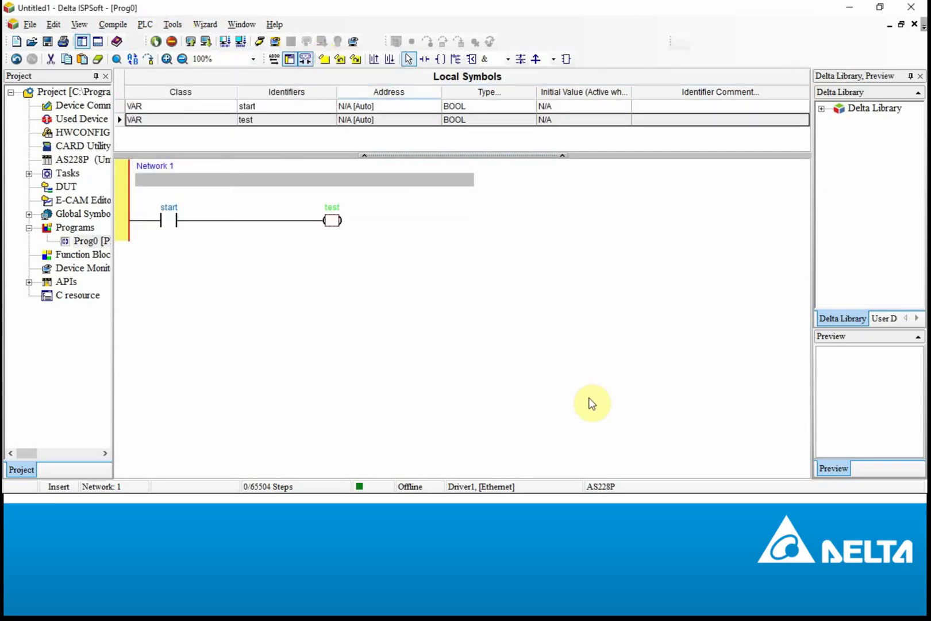
pyautogui.click(600, 381)
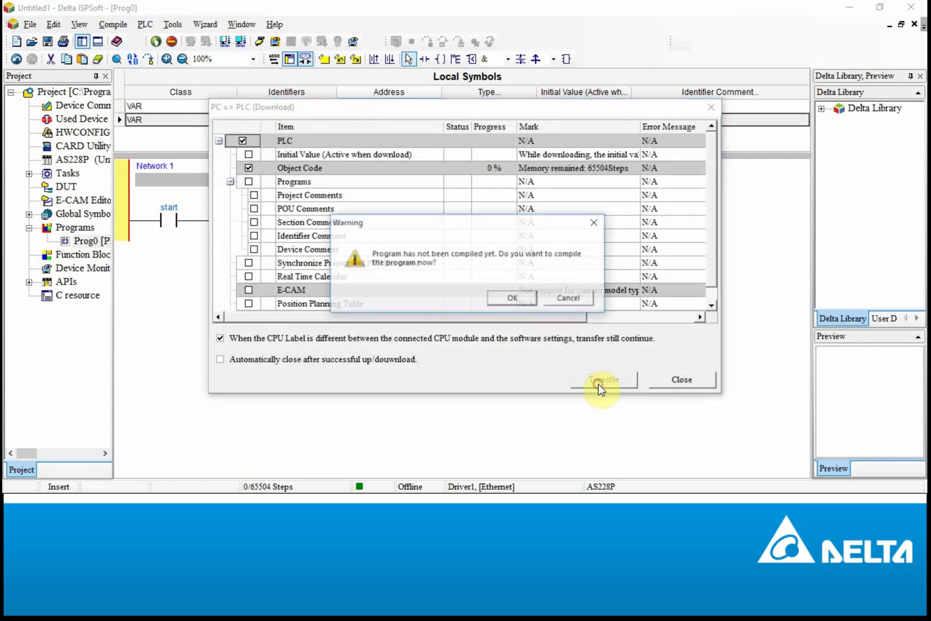
pyautogui.click(519, 298)
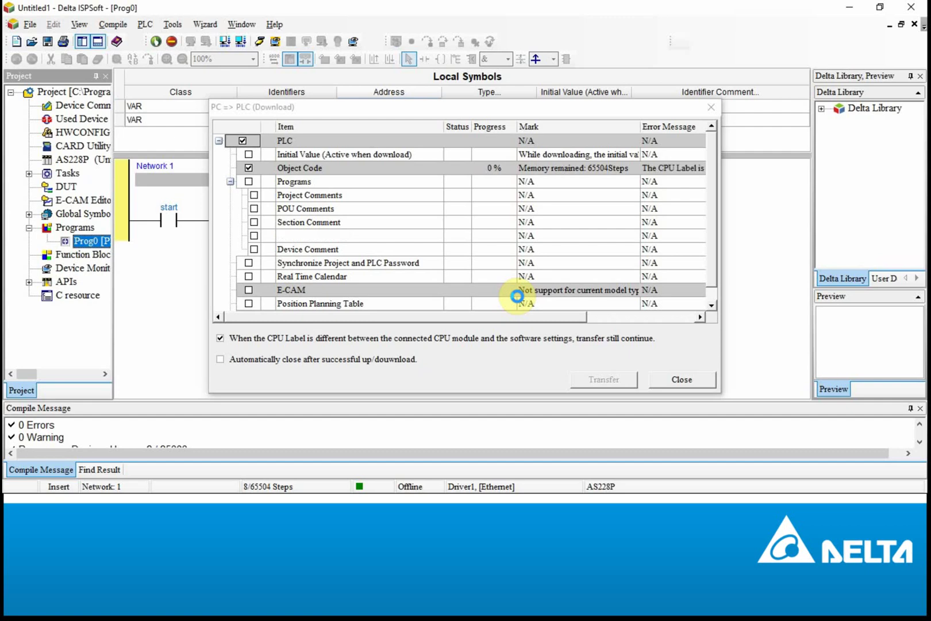
pyautogui.click(512, 304)
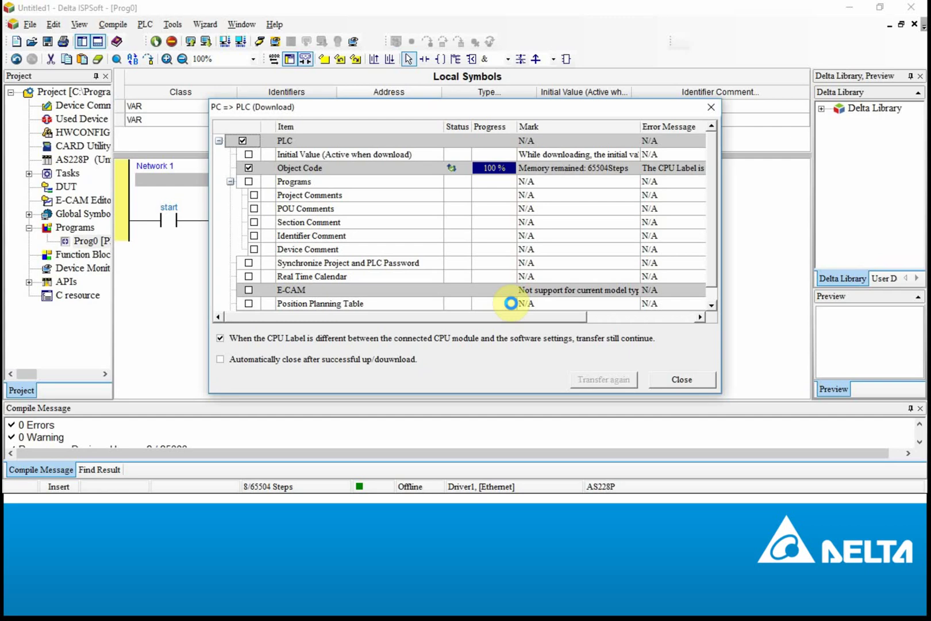
pyautogui.click(486, 301)
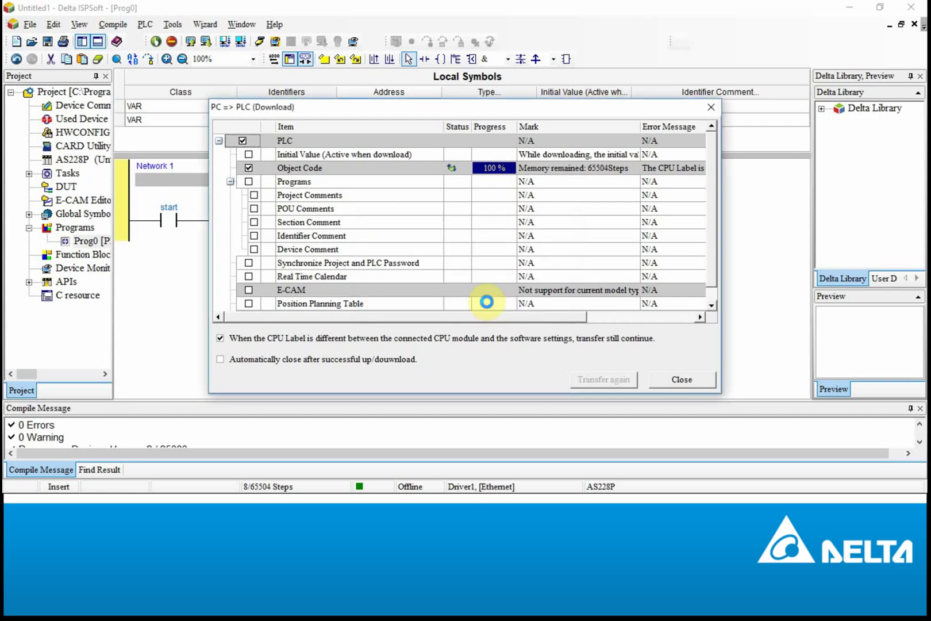
pyautogui.click(692, 379)
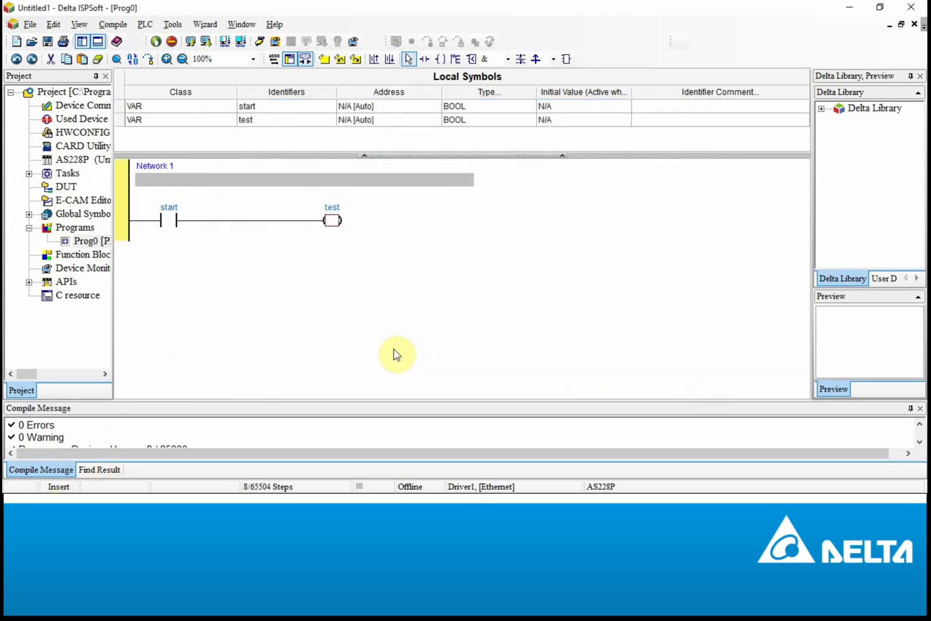
# Step: Launch Command Prompt by searching Windows for 'cmd'
pyautogui.click(18, 504)
pyautogui.write('cmd')
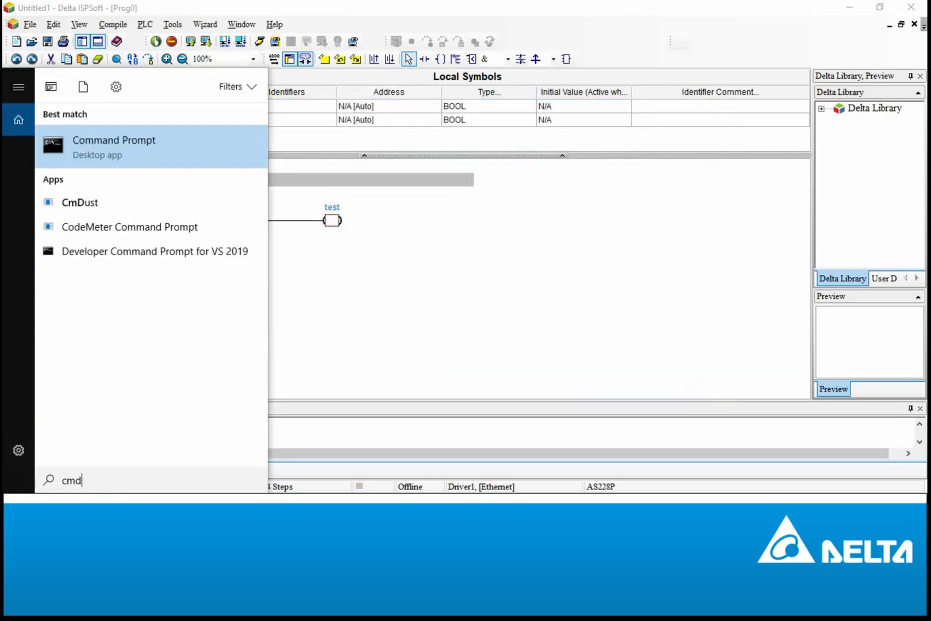
pyautogui.press('Return')
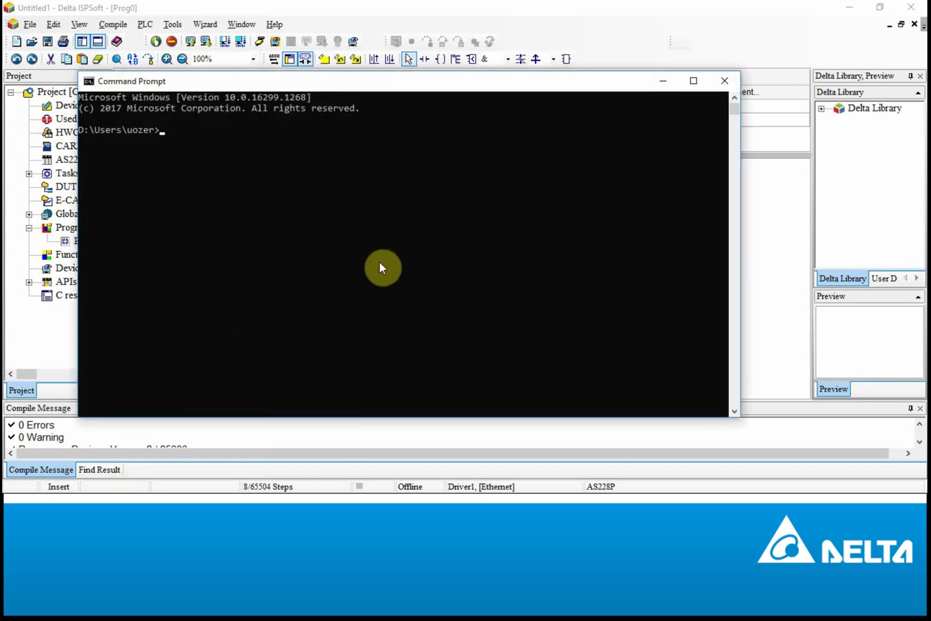
# Step: Run 'ping 192.168.1.5' in the console to test the link to the PLC
pyautogui.click(378, 268)
pyautogui.write('ping 192.168.1.5')
pyautogui.press('Return')
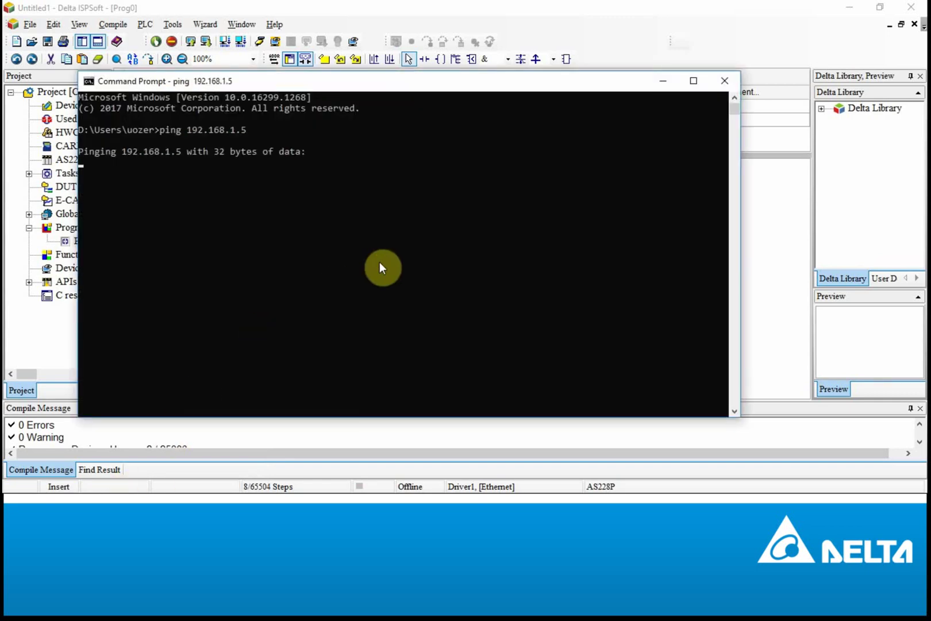